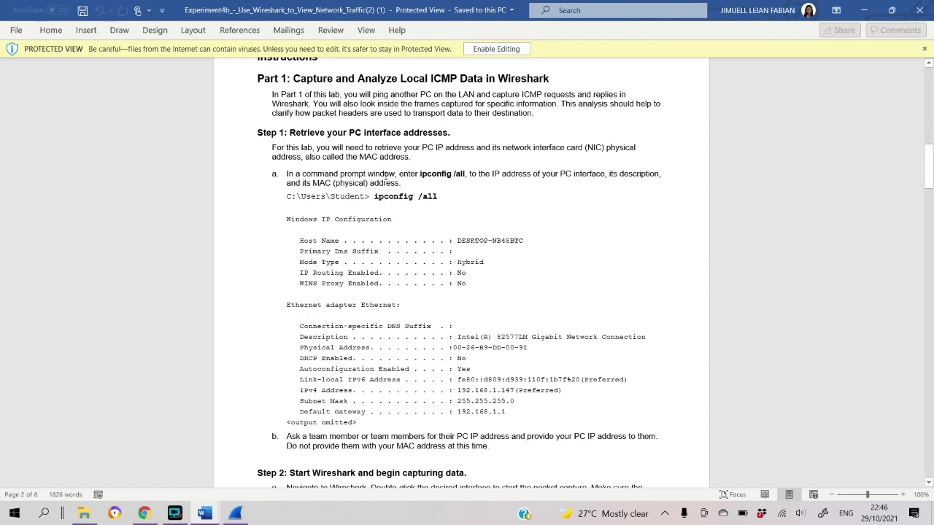
# - Open Command Prompt and run ipconfig /all to list the PC's network interface addresses
pyautogui.moveTo(85, 515)
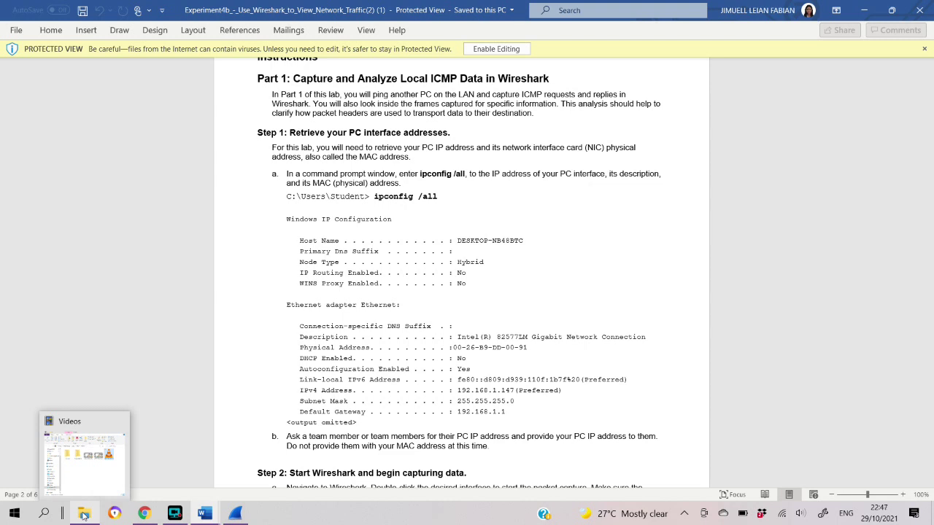
pyautogui.click(44, 515)
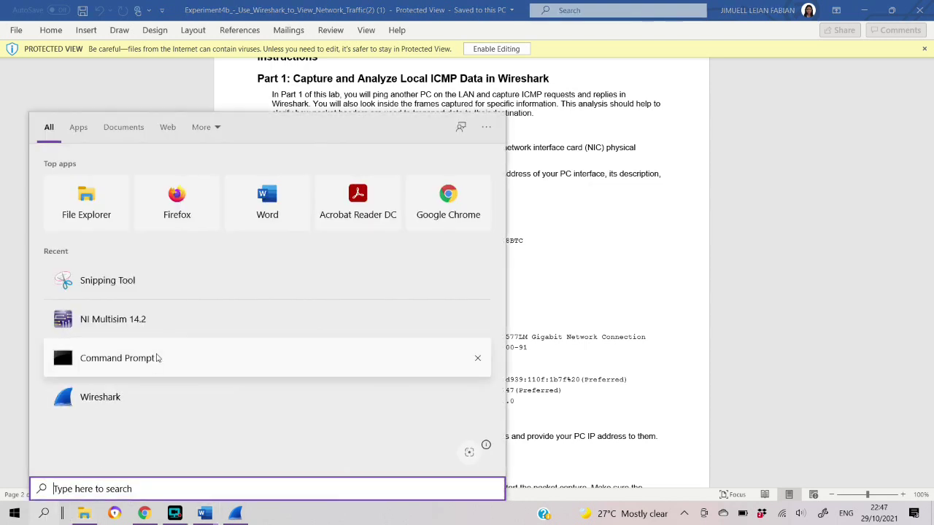
pyautogui.click(158, 358)
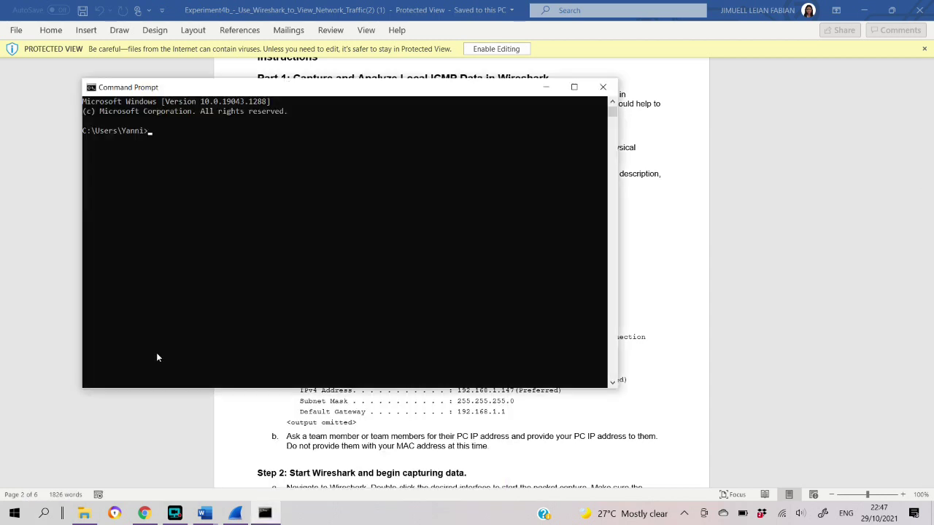
pyautogui.write('ipconfig /a;;')
pyautogui.press('BackSpace')
pyautogui.write('ll')
pyautogui.press('Return')
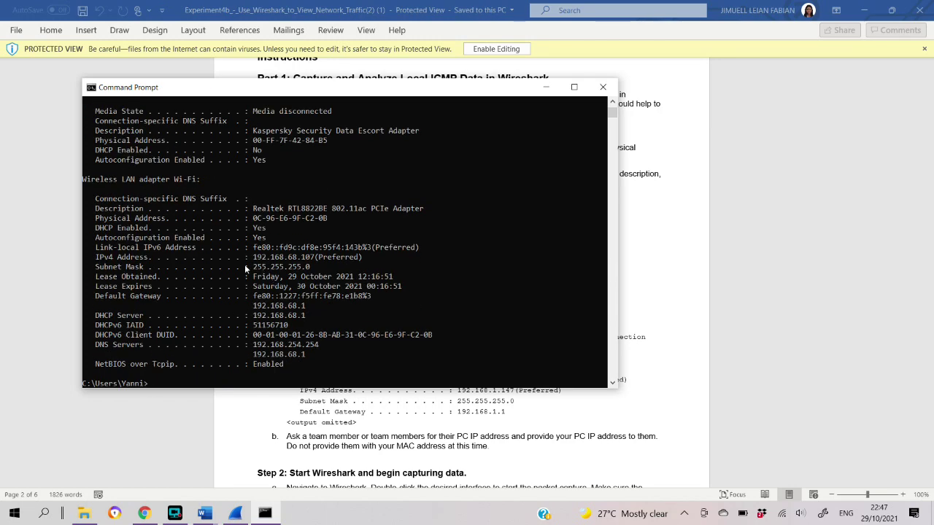
# - Examine the Wi-Fi adapter's IPv4 address, default gateway and physical address in the ipconfig output
pyautogui.moveTo(254, 258); pyautogui.dragTo(309, 265)
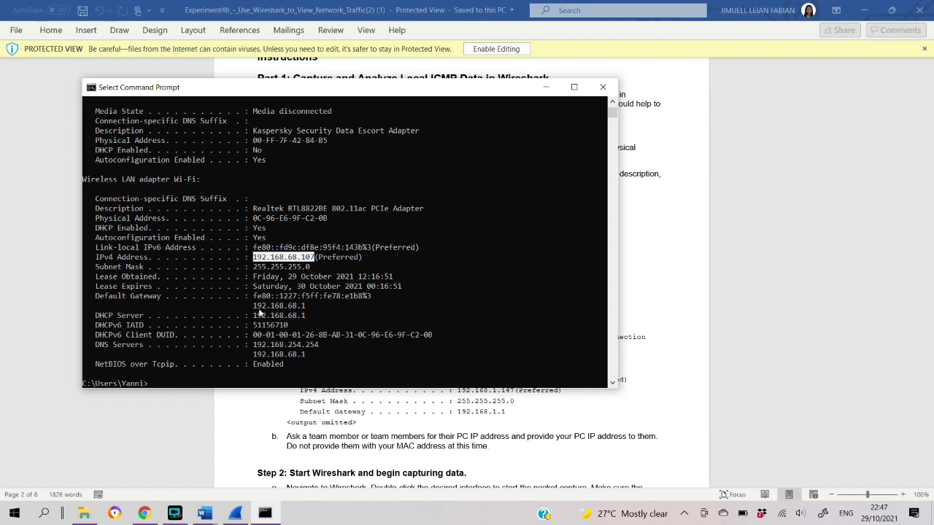
pyautogui.moveTo(253, 307); pyautogui.dragTo(306, 312)
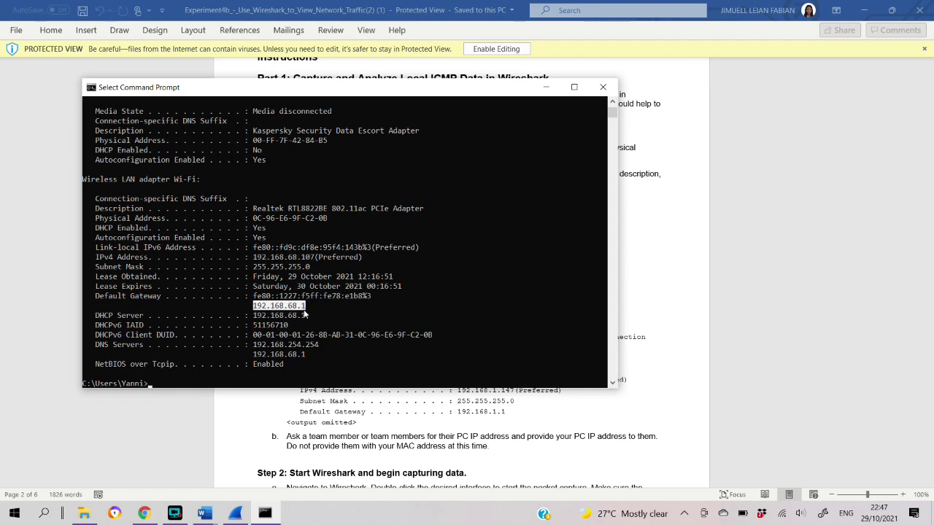
pyautogui.moveTo(254, 218); pyautogui.dragTo(330, 225)
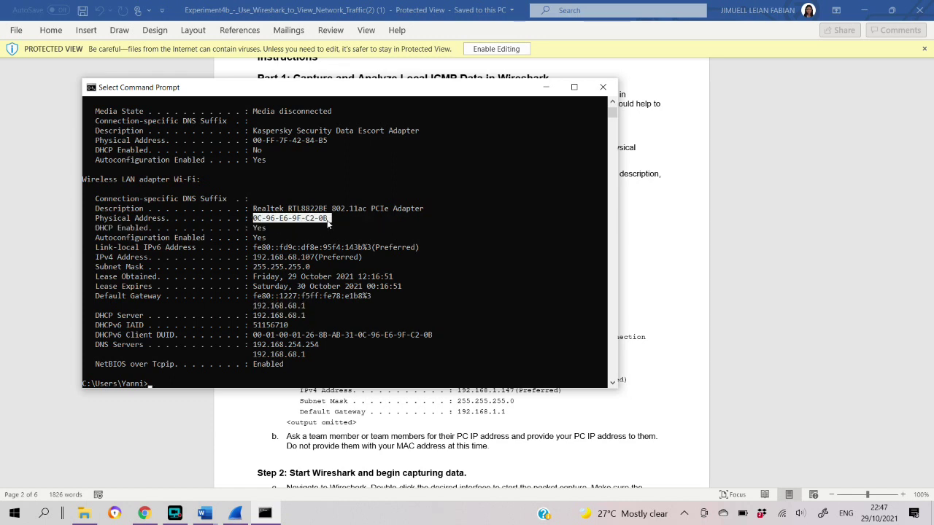
pyautogui.click(322, 227)
pyautogui.moveTo(254, 220); pyautogui.dragTo(328, 222)
pyautogui.moveTo(253, 258); pyautogui.dragTo(314, 262)
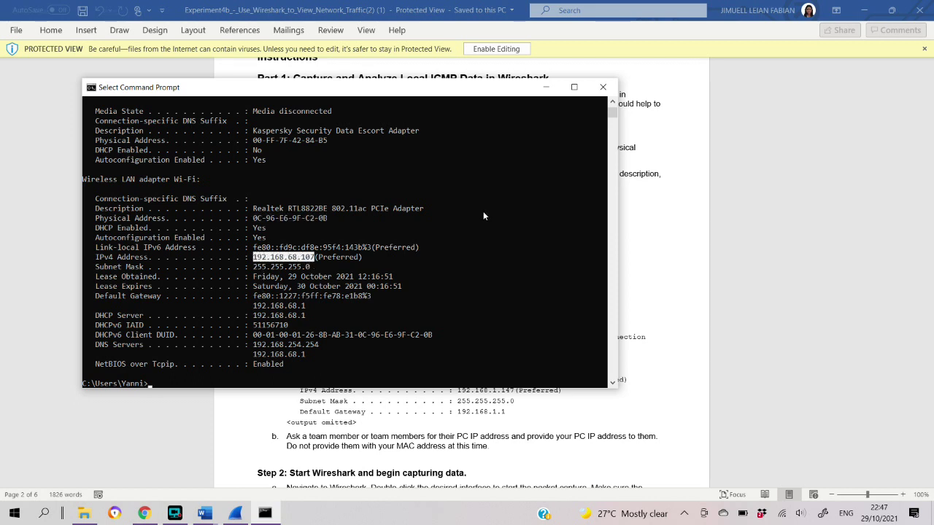
pyautogui.click(729, 209)
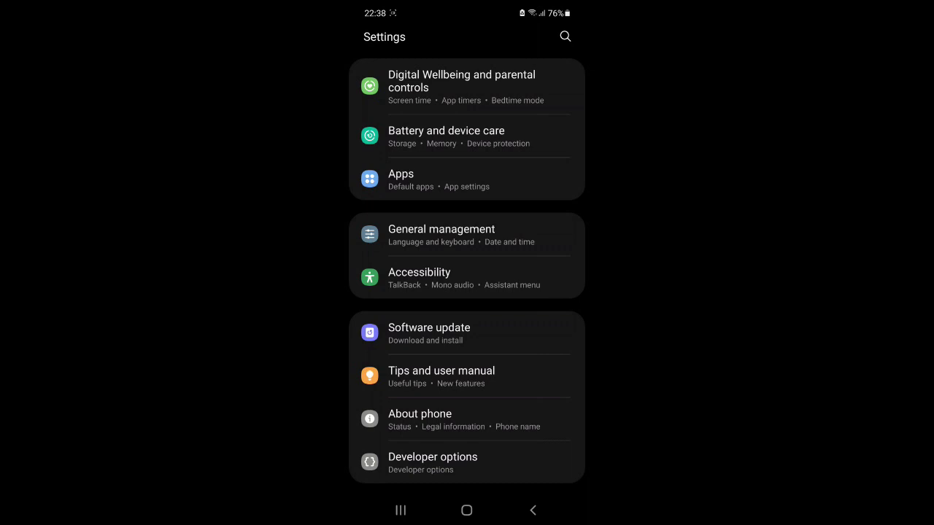
# - Open the phone's status information under About phone and examine its IP address and Wi-Fi MAC address entries
pyautogui.scroll(1, 467, 291)
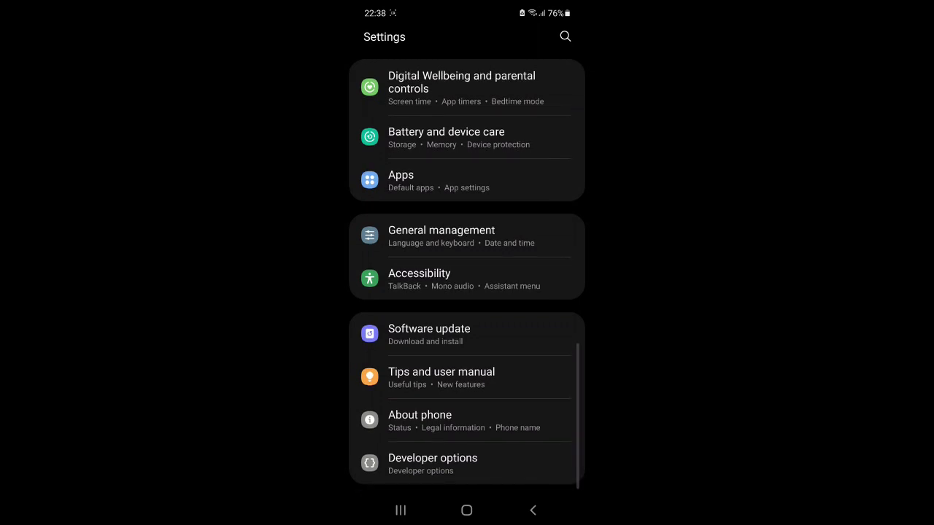
pyautogui.click(419, 420)
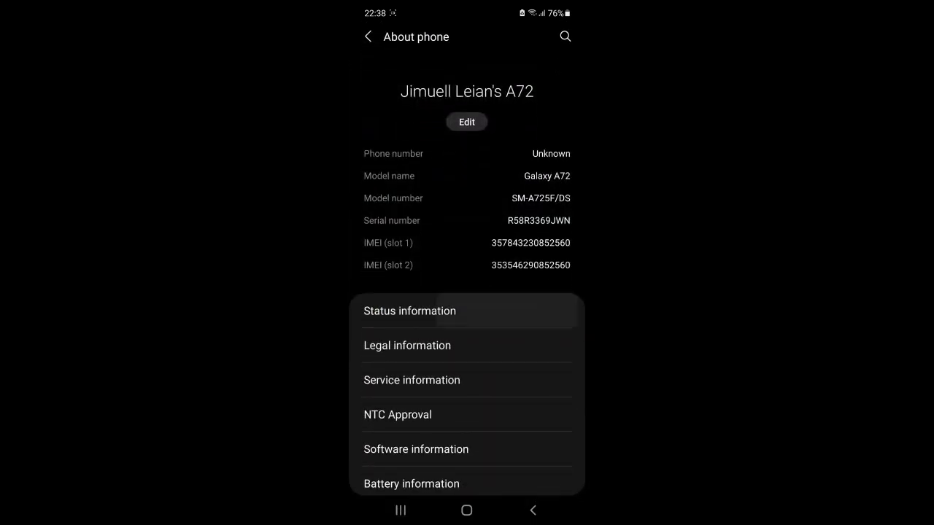
pyautogui.click(409, 310)
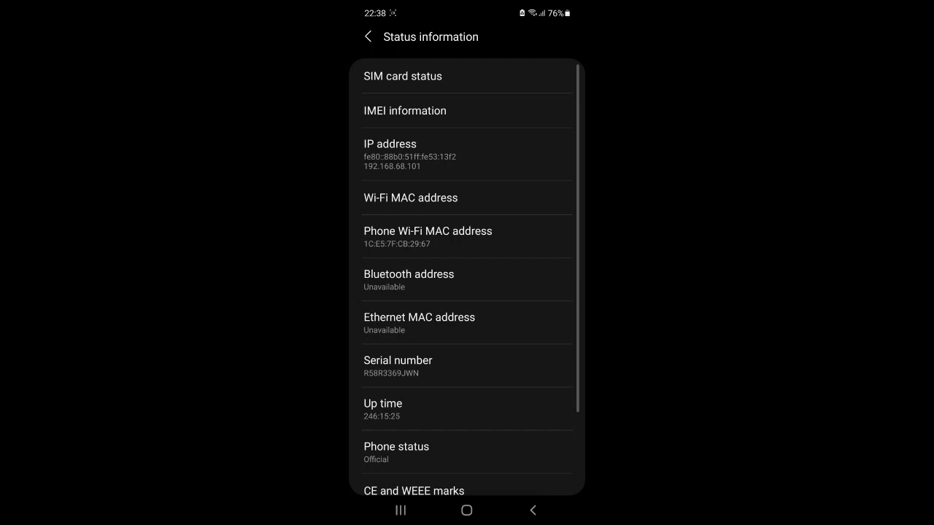
pyautogui.scroll(3, 467, 277)
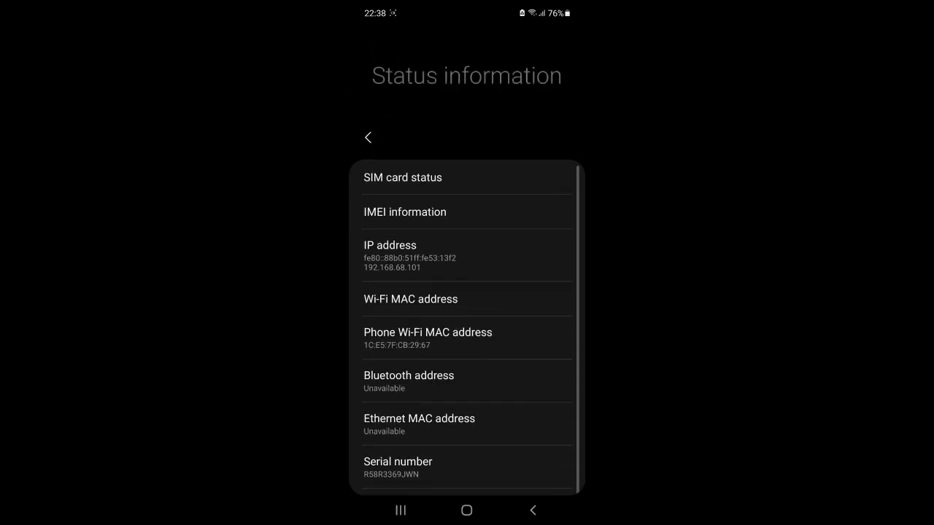
pyautogui.scroll(-5, 467, 277)
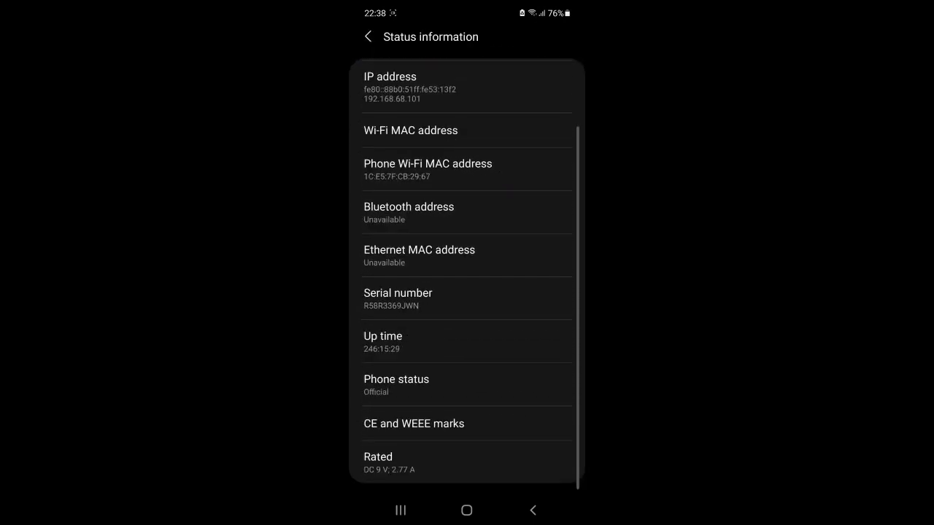
pyautogui.scroll(2, 467, 278)
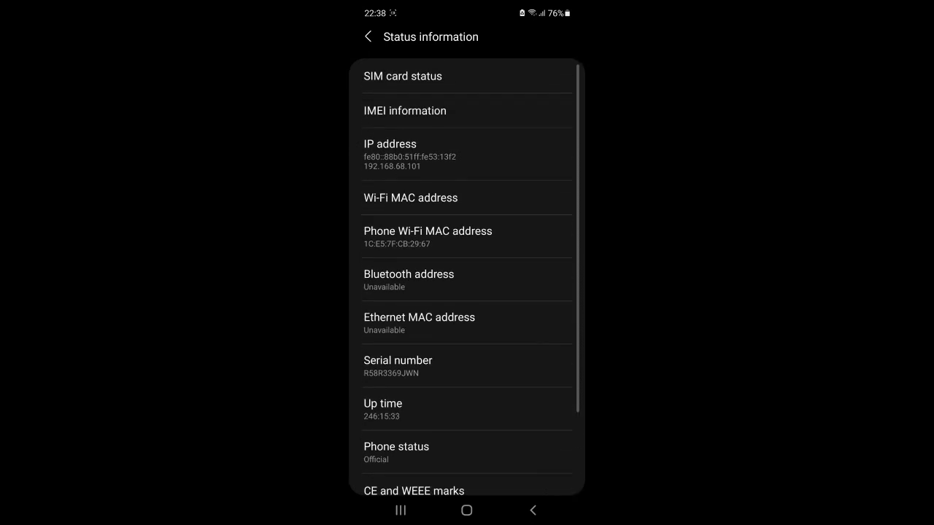
pyautogui.click(411, 198)
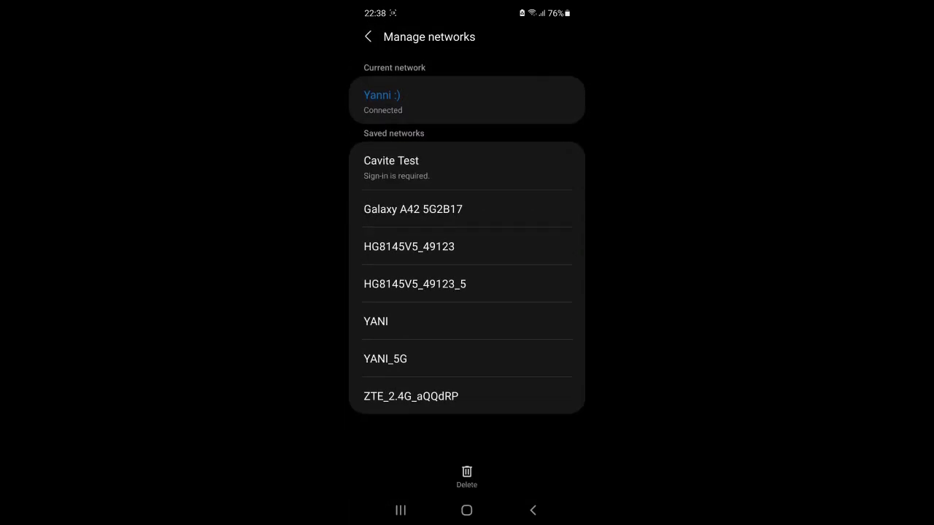
pyautogui.click(409, 100)
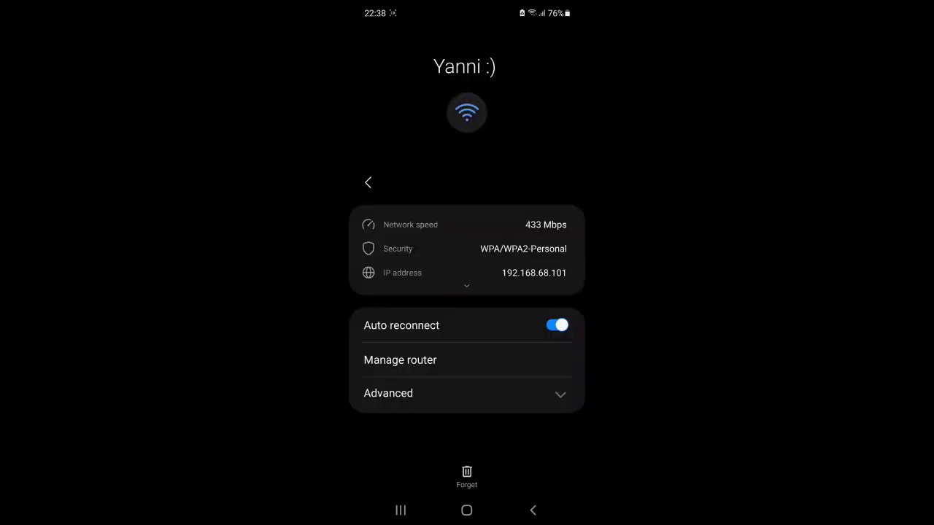
pyautogui.click(367, 182)
pyautogui.click(369, 36)
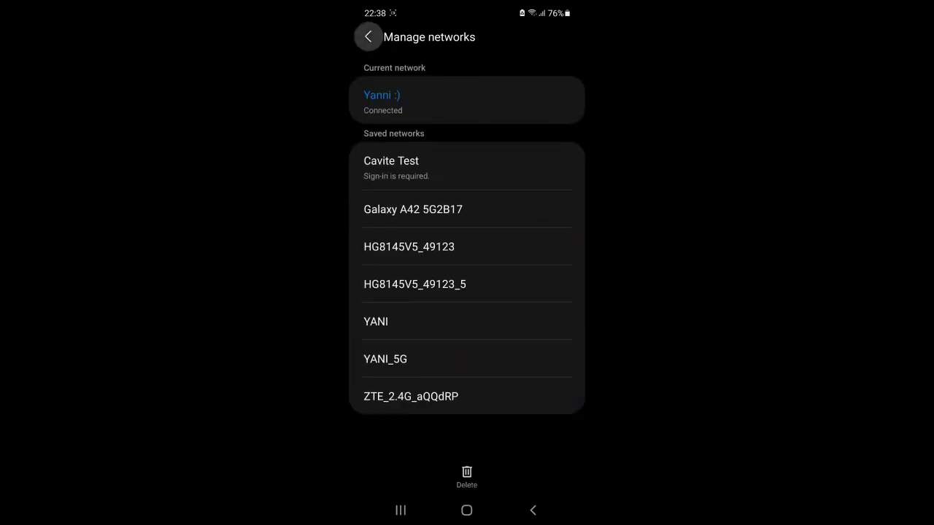
# - Open the connected Wi-Fi network's details from Wi-Fi MAC address and expand its IP address and advanced information to check the MAC address
pyautogui.click(411, 197)
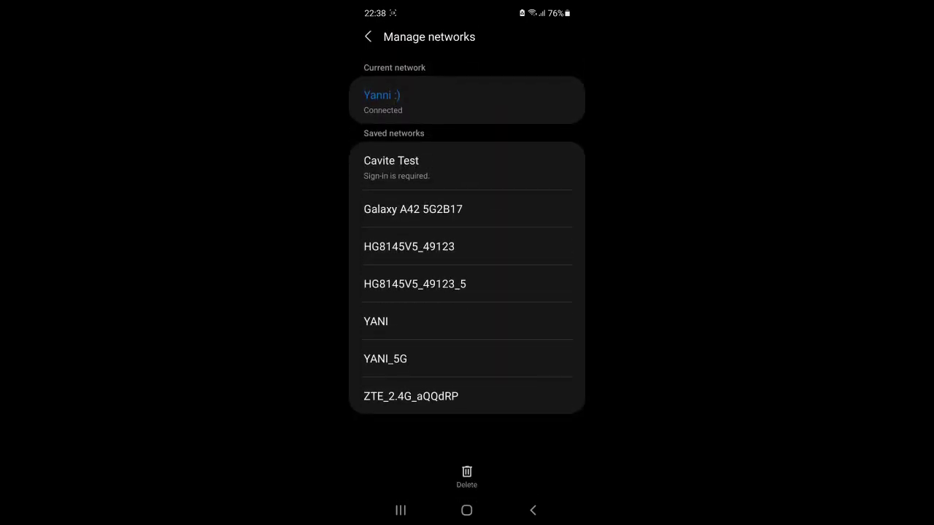
pyautogui.click(409, 100)
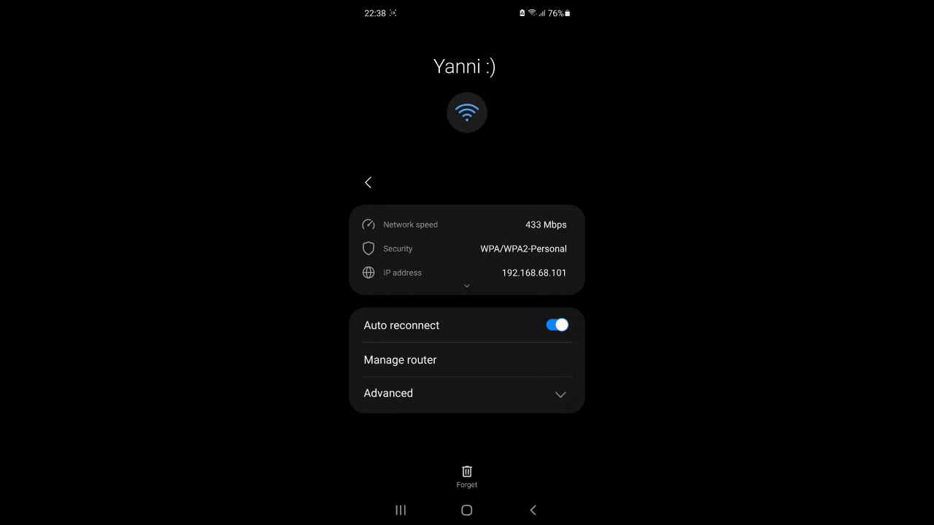
pyautogui.click(467, 285)
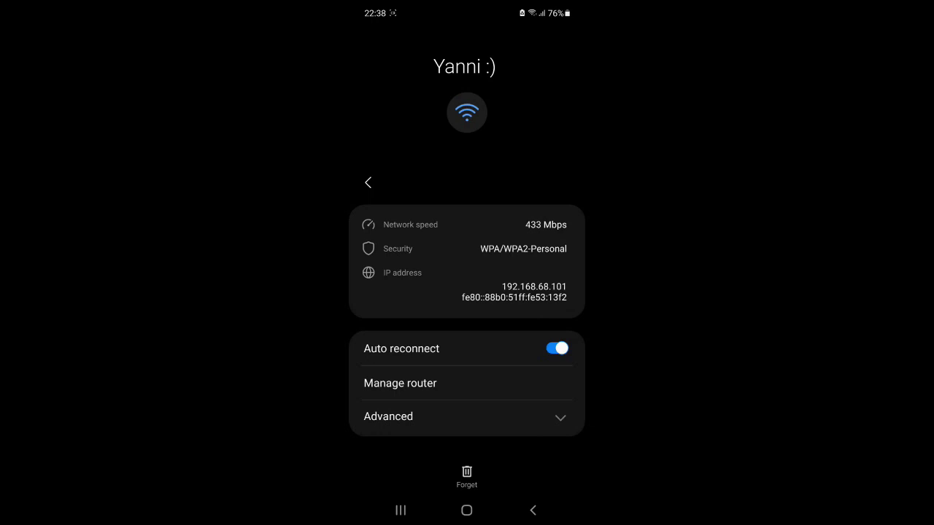
pyautogui.click(388, 417)
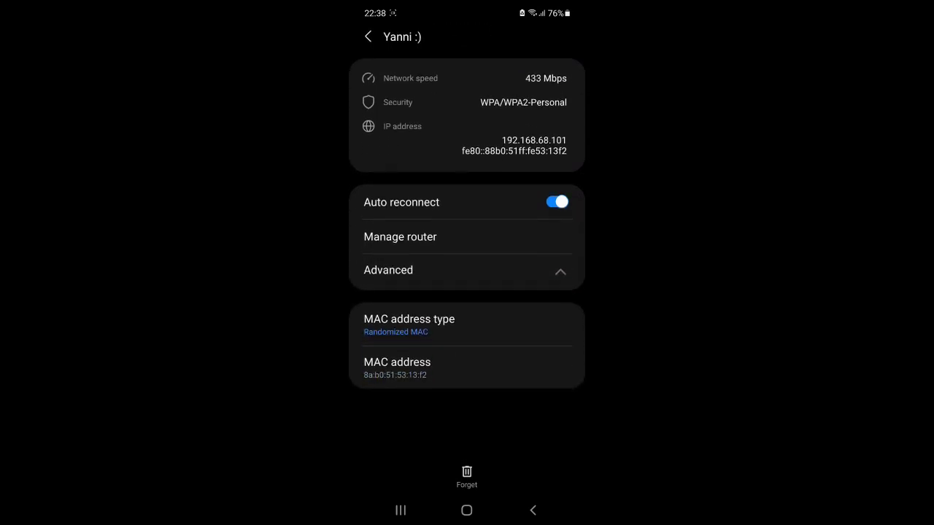
pyautogui.scroll(3, 467, 256)
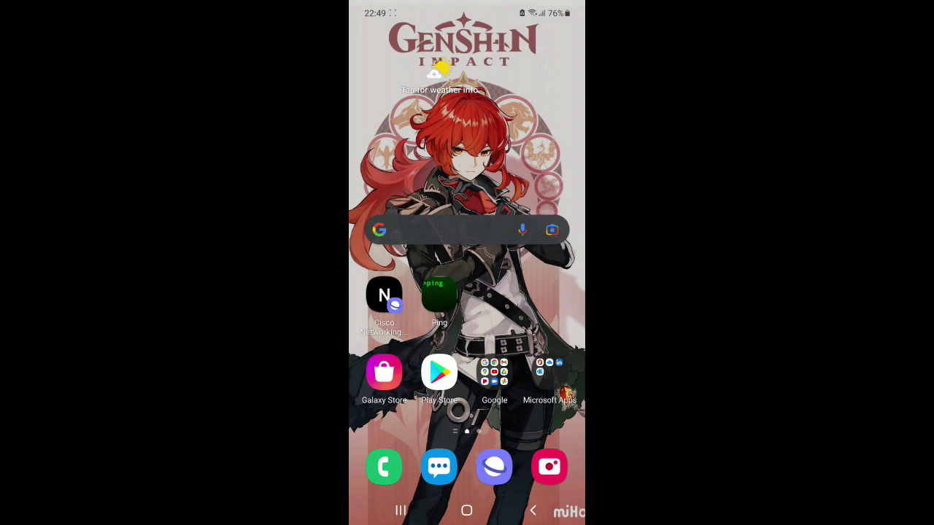
# - Open the phone's Ping app, replace the host with 192.168.68.1 and start the ping
pyautogui.click(439, 296)
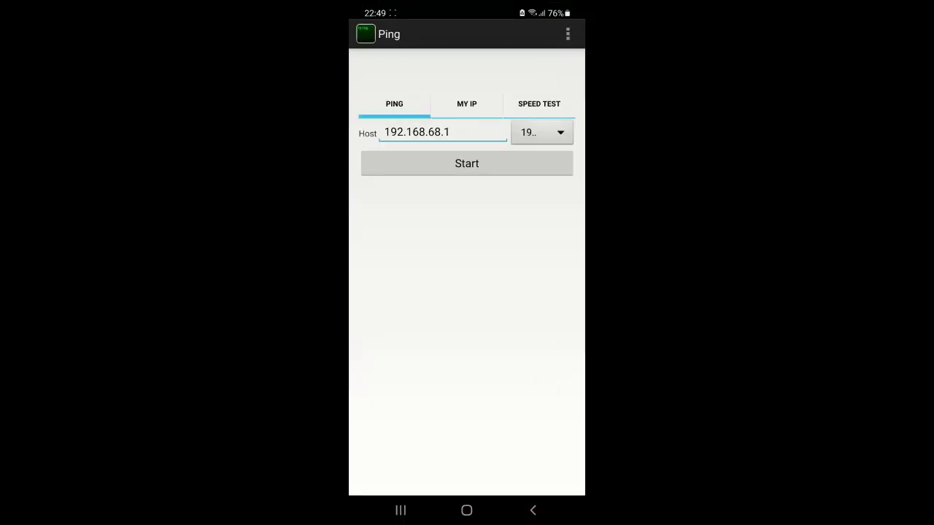
pyautogui.click(449, 101)
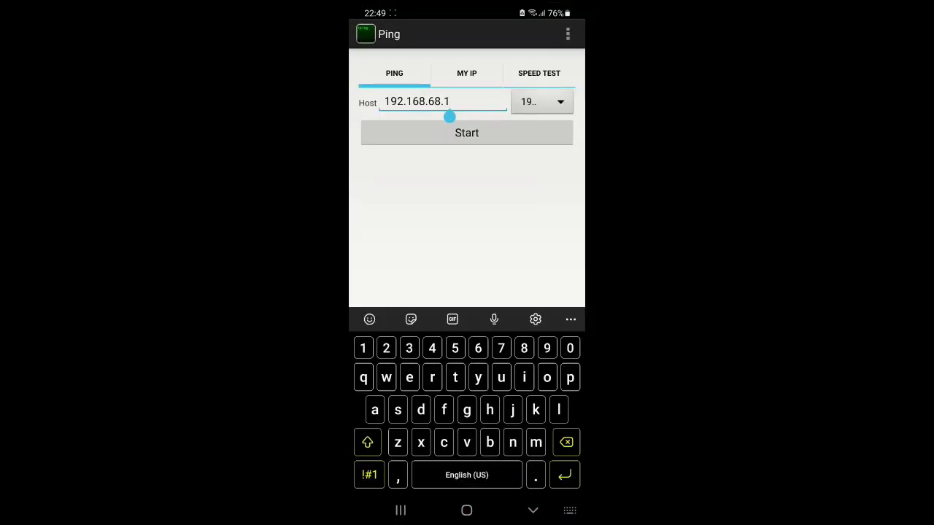
pyautogui.press('BackSpace')
pyautogui.press('BackSpace')
pyautogui.press('BackSpace')
pyautogui.press('BackSpace')
pyautogui.press('BackSpace')
pyautogui.press('BackSpace')
pyautogui.press('BackSpace')
pyautogui.press('BackSpace')
pyautogui.press('BackSpace')
pyautogui.press('BackSpace')
pyautogui.press('BackSpace')
pyautogui.press('BackSpace')
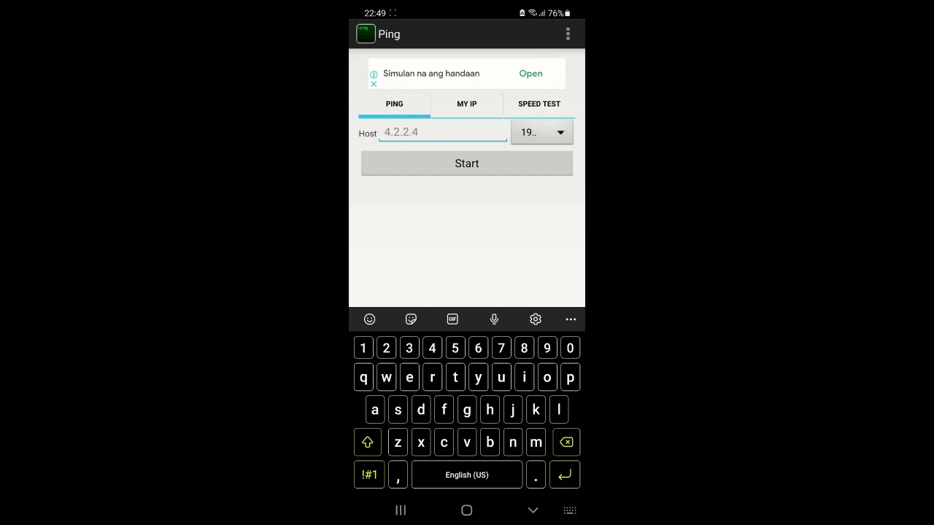
pyautogui.write('192.168.68.1')
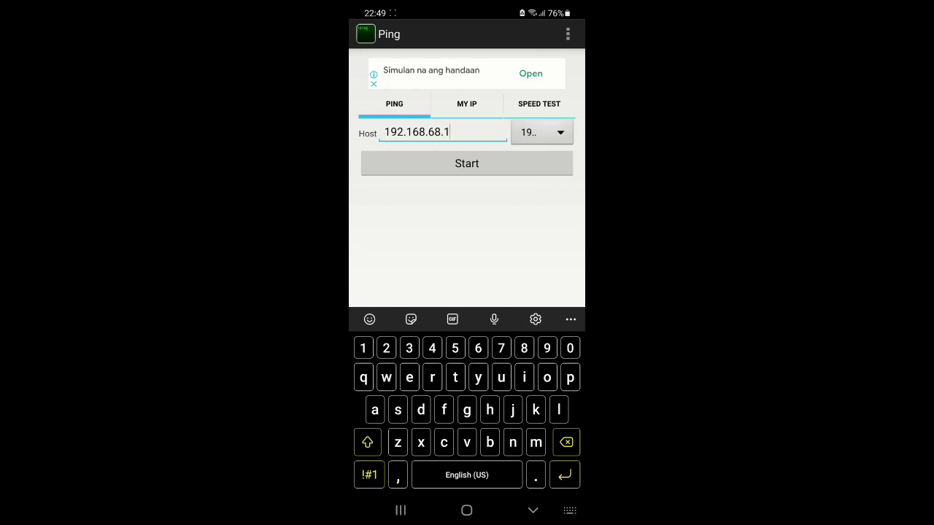
pyautogui.press('Return')
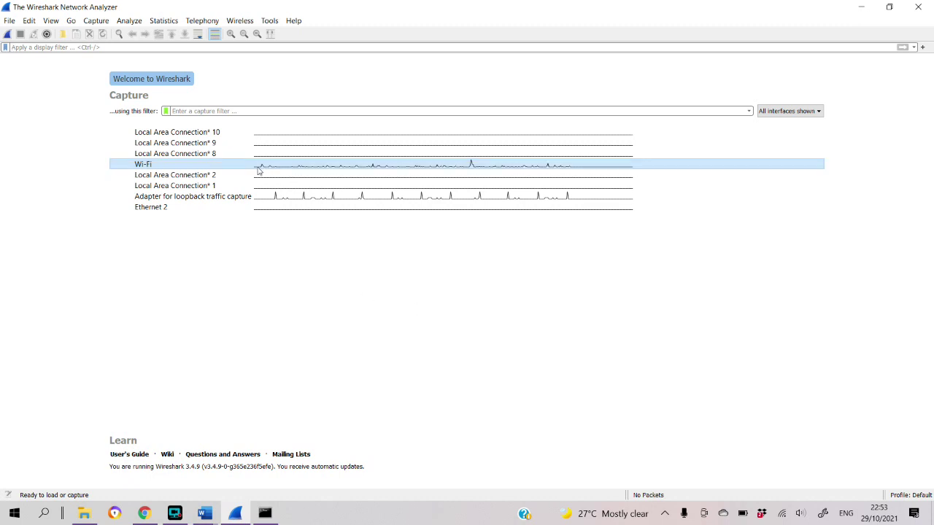
# - Start a live packet capture on the Wi-Fi interface in Wireshark and switch to Command Prompt
pyautogui.doubleClick(212, 168)
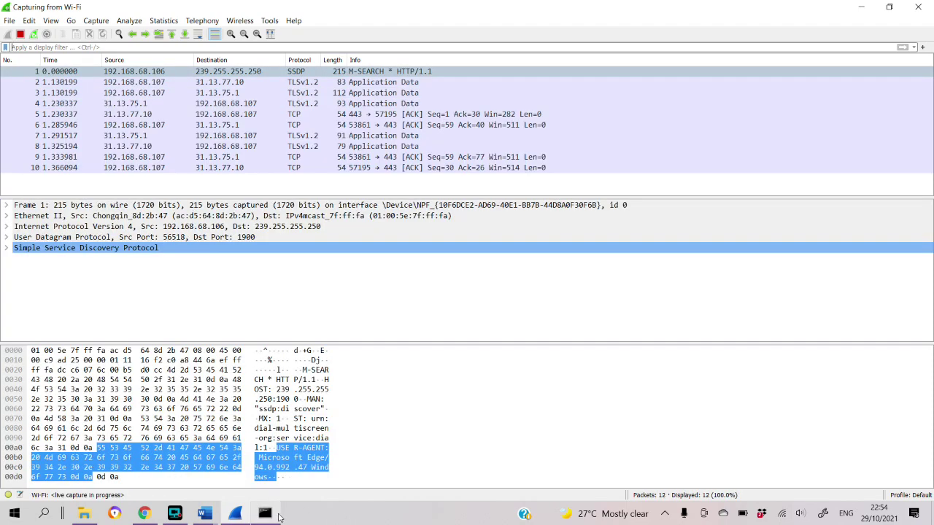
pyautogui.moveTo(278, 518)
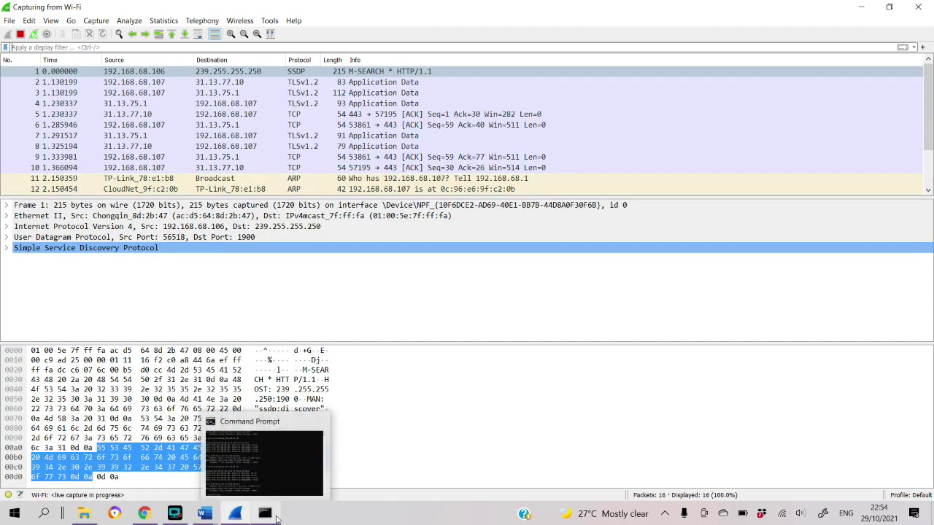
pyautogui.click(277, 519)
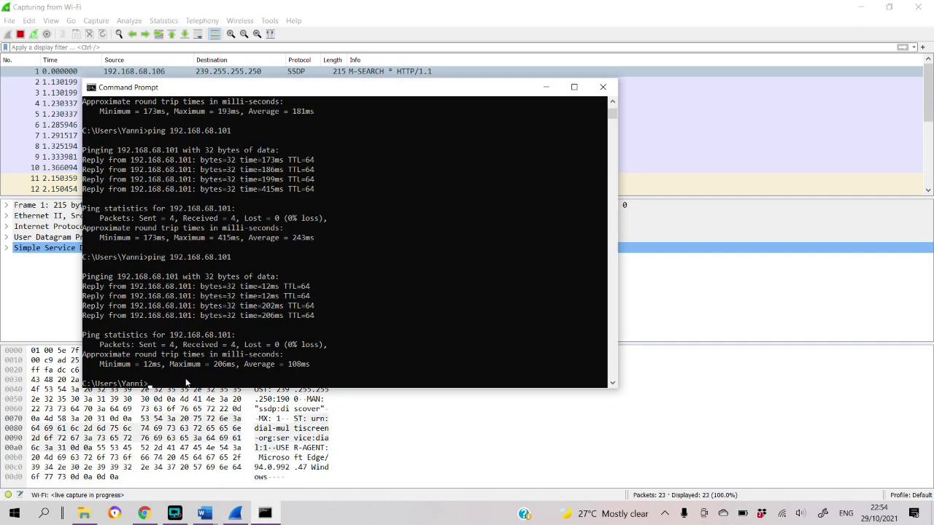
# - Review the earlier ping output for 192.168.68.101 and return to the empty prompt
pyautogui.scroll(-7, 242, 324)
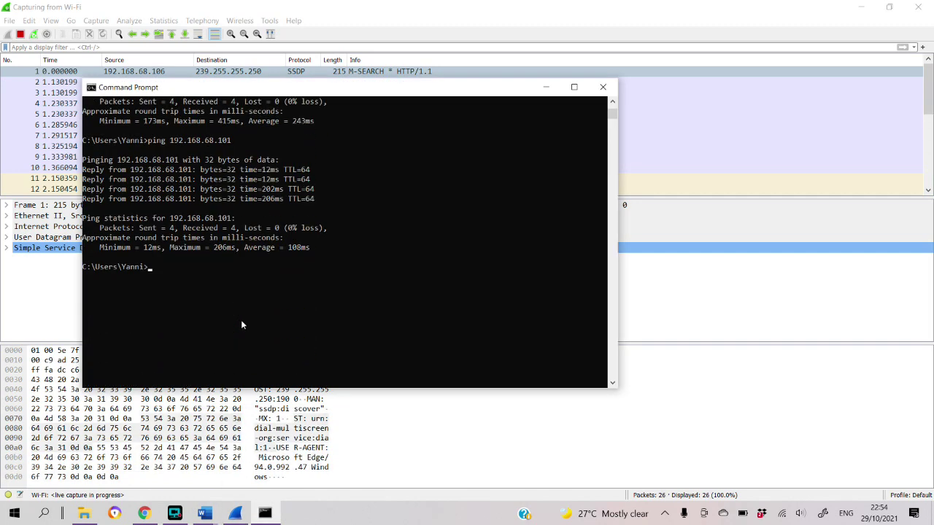
pyautogui.scroll(-2, 242, 325)
pyautogui.scroll(6, 242, 325)
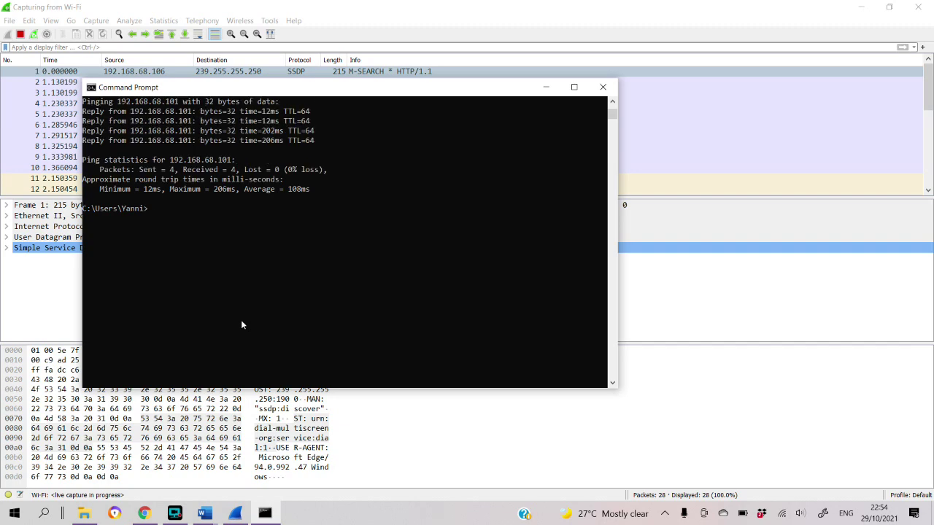
pyautogui.scroll(5, 239, 183)
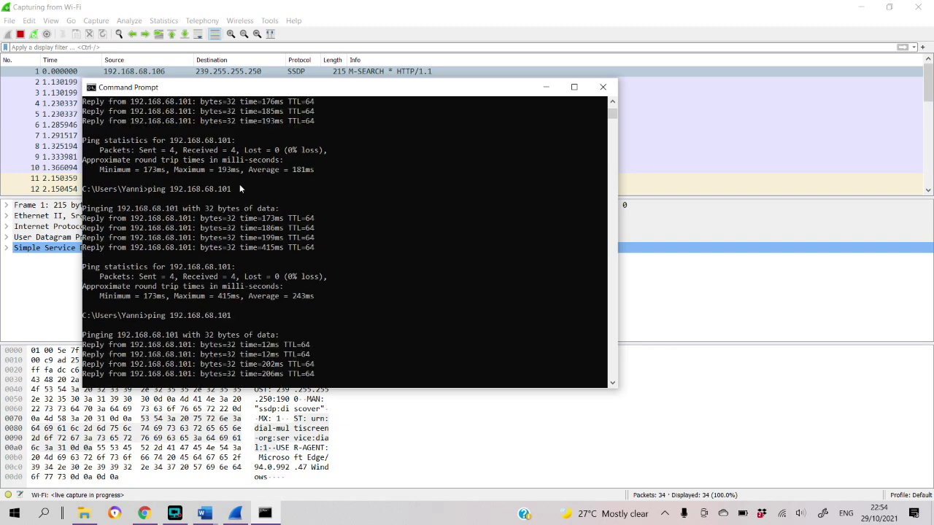
pyautogui.scroll(-9, 240, 184)
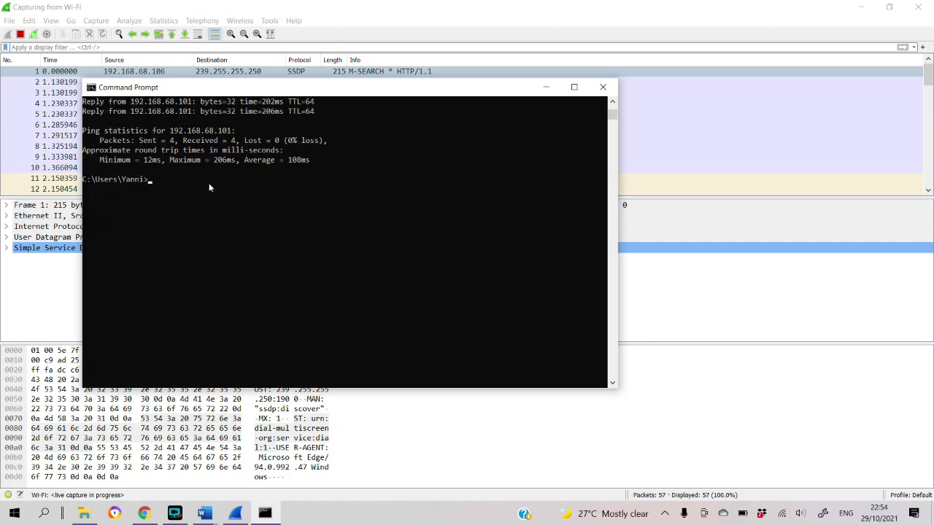
# - Ping the phone at 192.168.68.101 from the command line
pyautogui.write('ping 192.16')
pyautogui.write('8.')
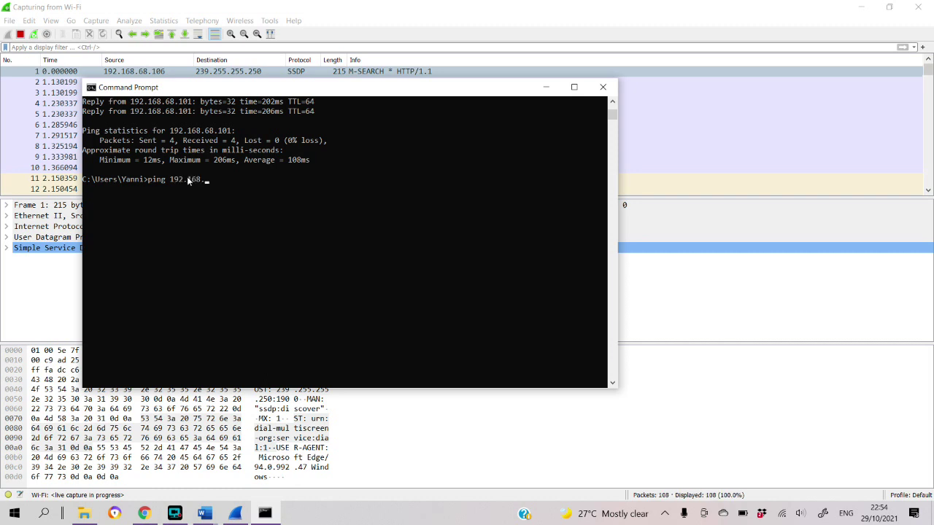
pyautogui.write('68.101')
pyautogui.press('Return')
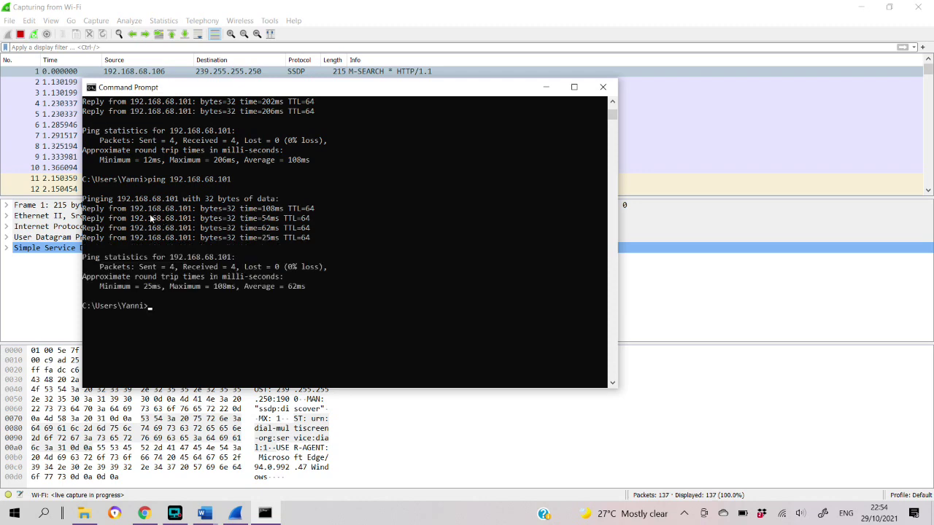
# - Return to Wireshark and apply the display filter icmp to the live Wi-Fi capture
pyautogui.click(546, 86)
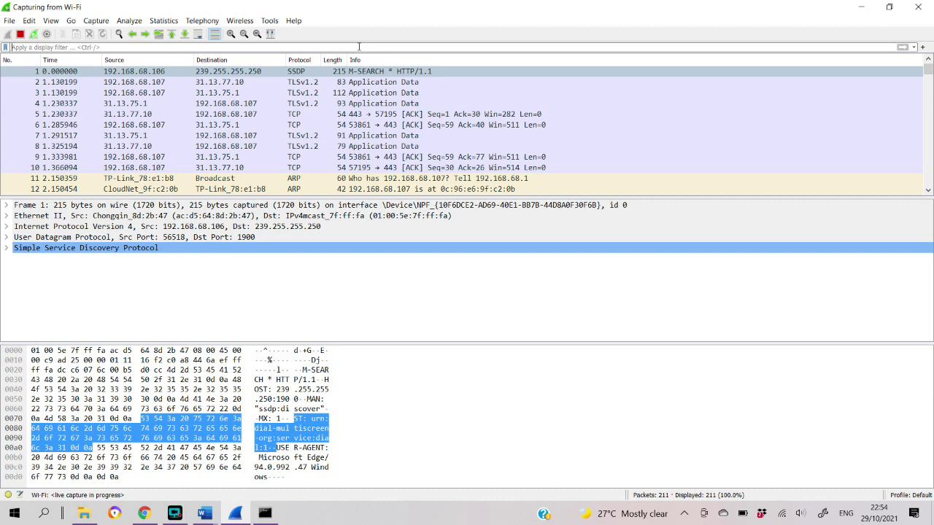
pyautogui.write('icmp')
pyautogui.press('Return')
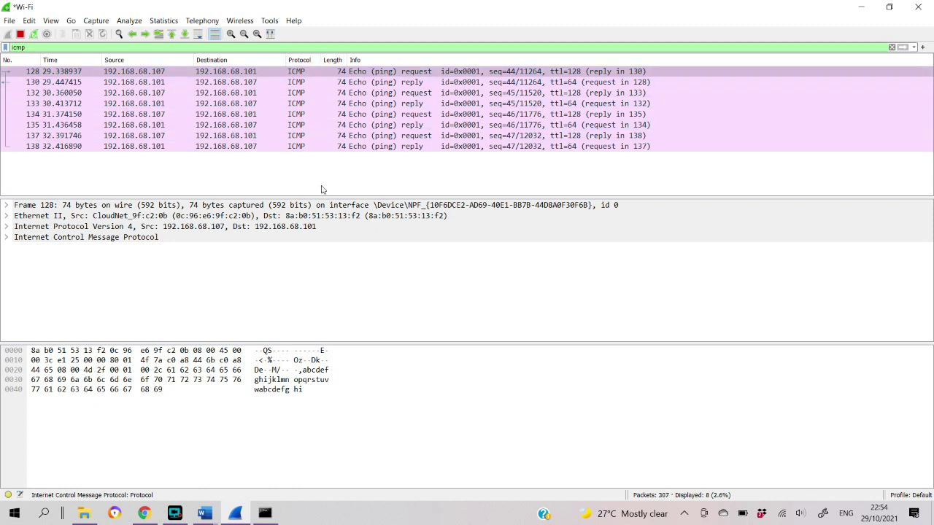
# - Select the first ICMP echo request and expand its Ethernet II layer with the Destination and Source addresses
pyautogui.click(48, 71)
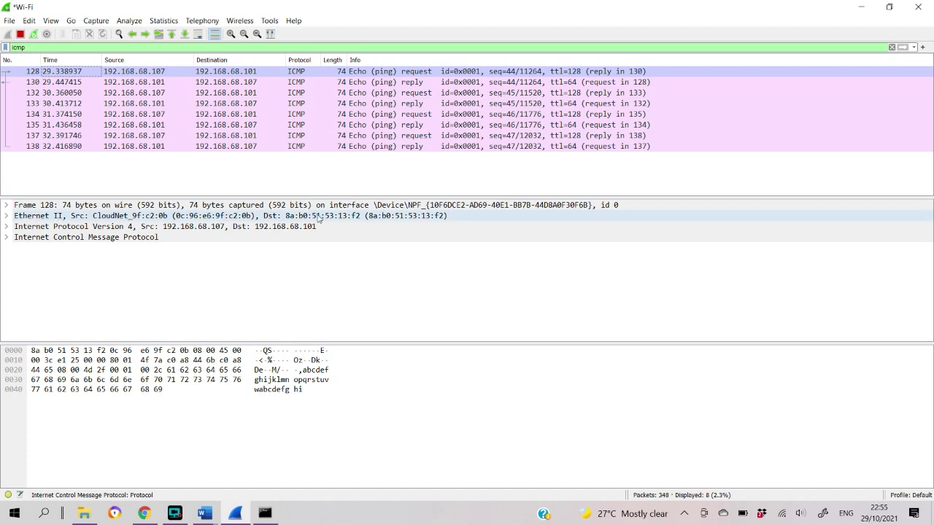
pyautogui.click(6, 216)
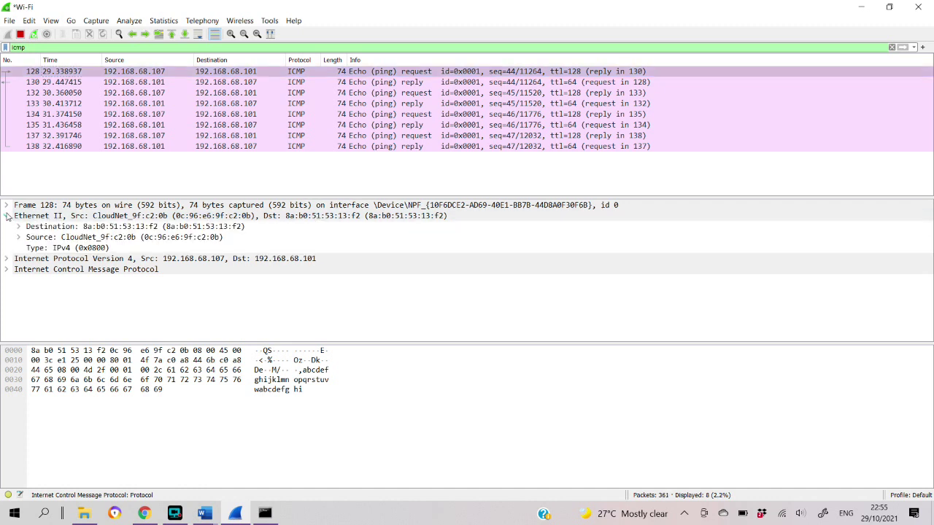
pyautogui.click(19, 227)
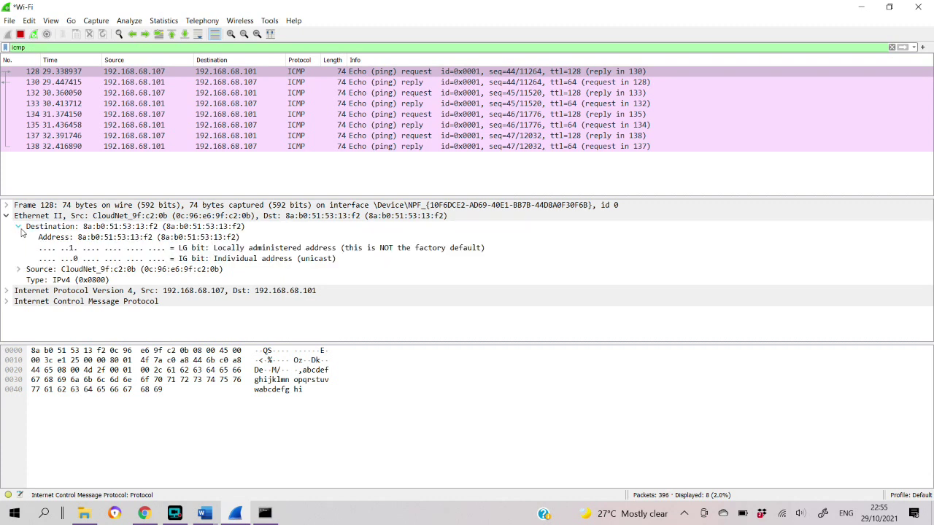
pyautogui.click(18, 269)
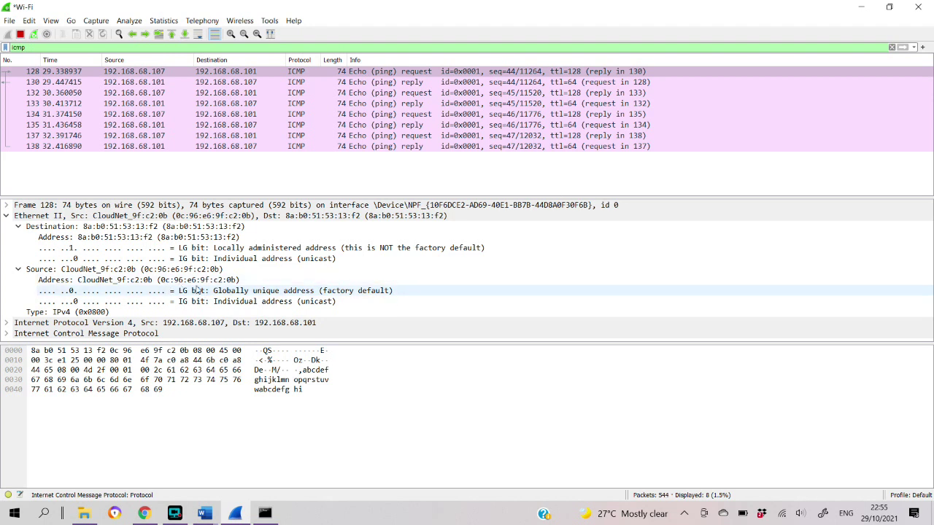
# - Switch to Command Prompt, highlight the Wi-Fi adapter's physical address to compare it with the frame's source MAC, and return to Wireshark
pyautogui.click(267, 515)
pyautogui.scroll(10, 353, 280)
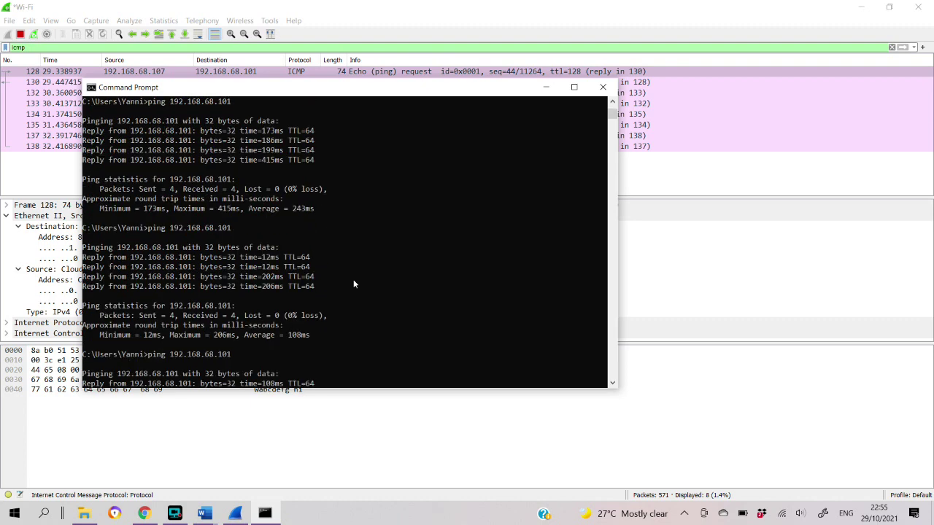
pyautogui.scroll(2, 353, 284)
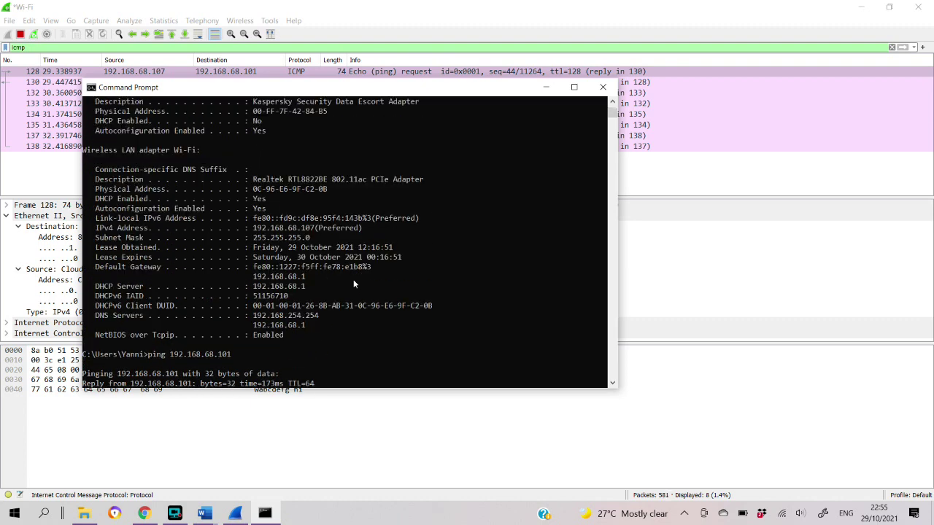
pyautogui.moveTo(253, 189); pyautogui.dragTo(329, 196)
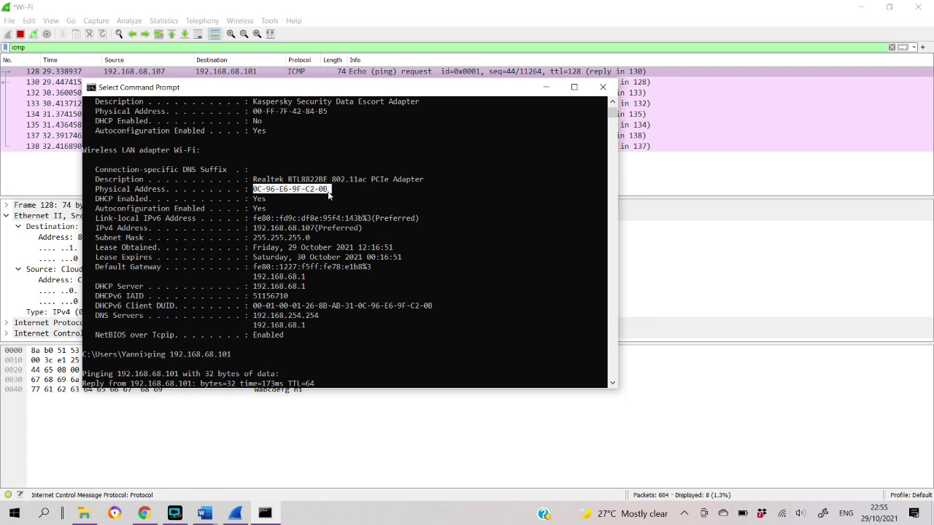
pyautogui.moveTo(358, 94); pyautogui.dragTo(683, 67)
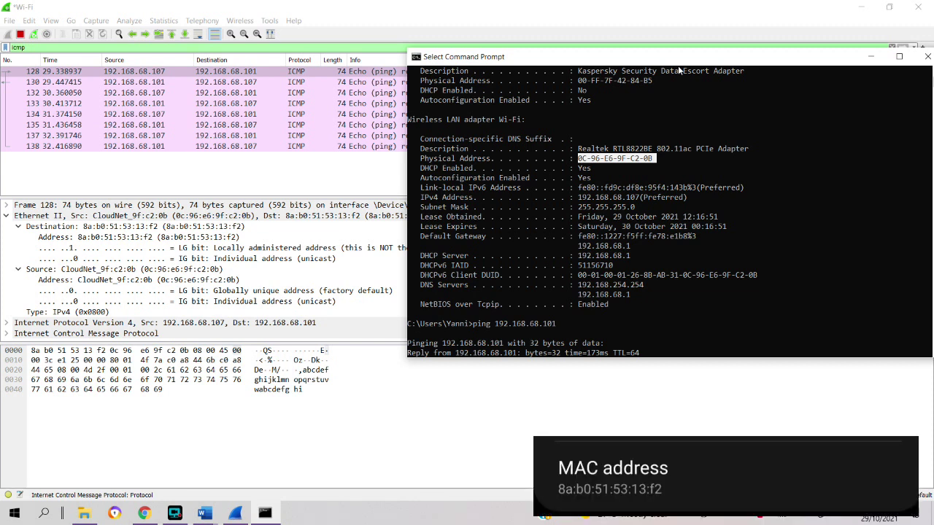
pyautogui.click(870, 56)
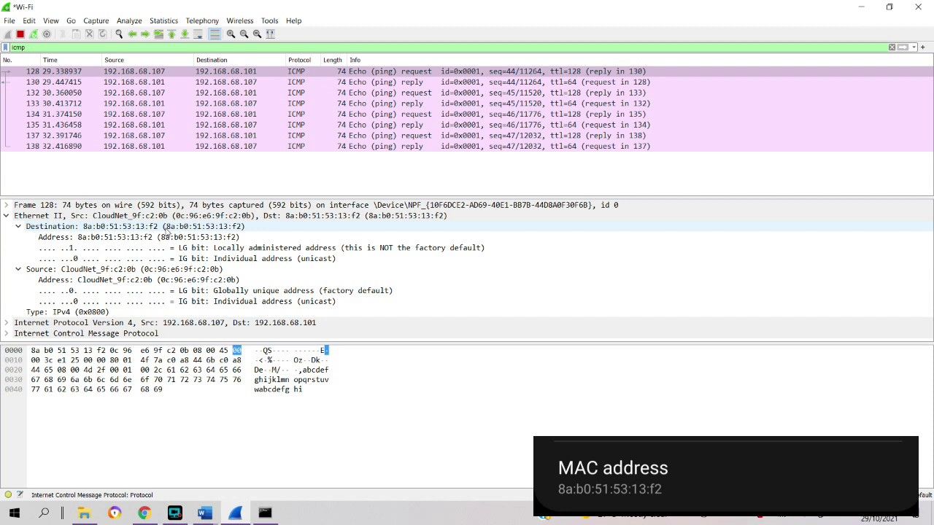
# - Locate the destination and source MAC addresses of the first echo request in the raw hex data
pyautogui.click(168, 231)
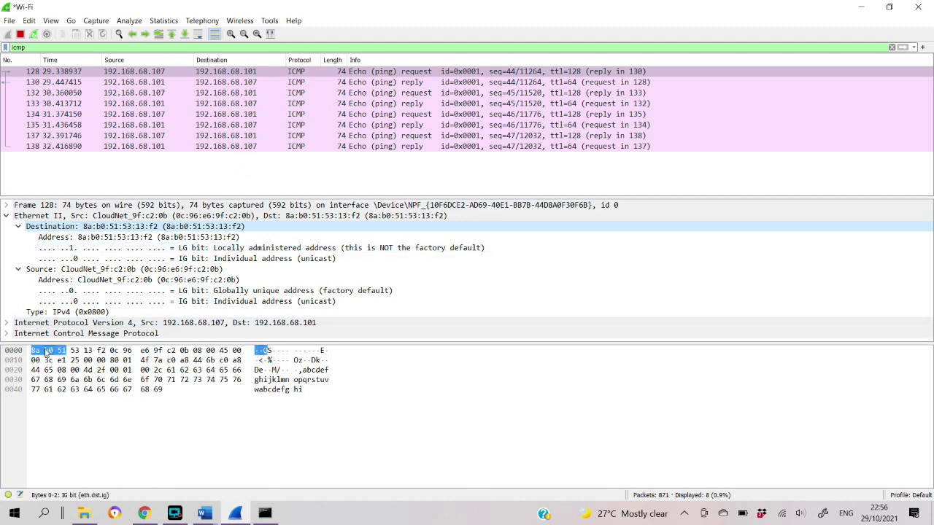
pyautogui.click(71, 353)
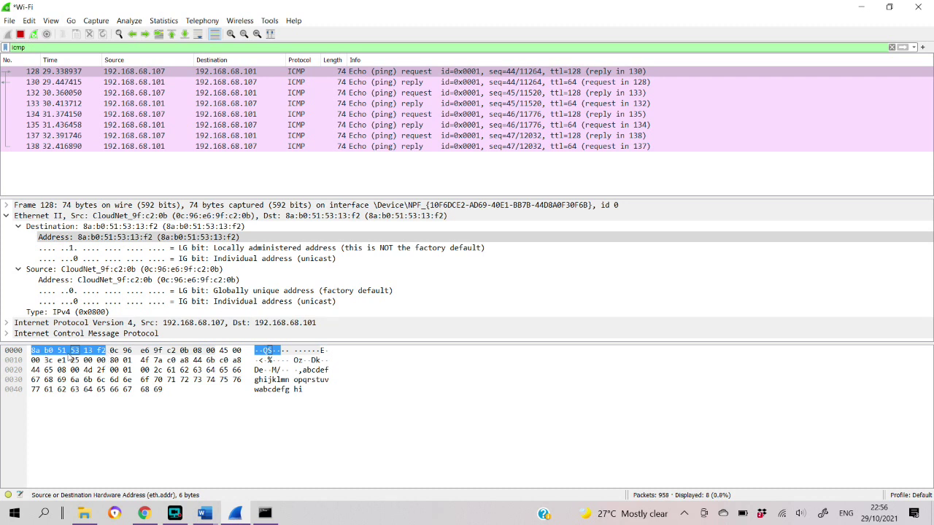
pyautogui.click(115, 352)
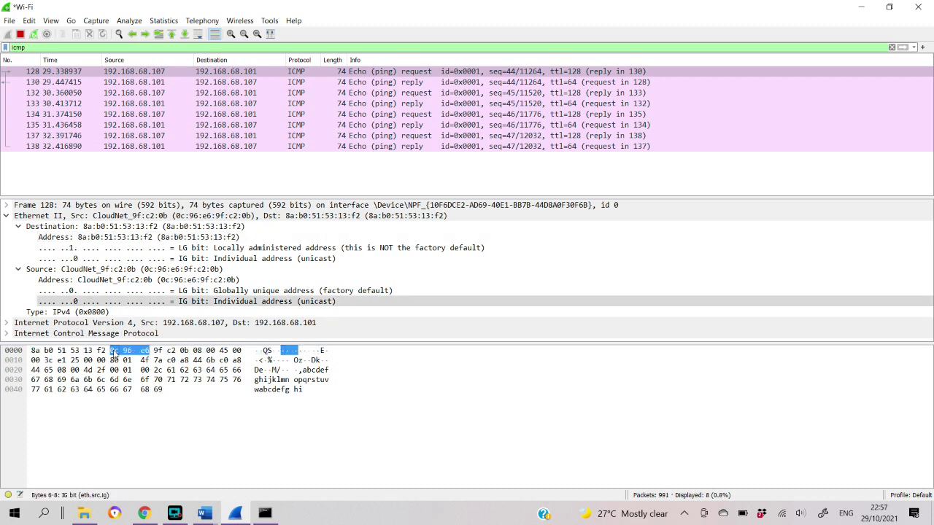
pyautogui.doubleClick(159, 270)
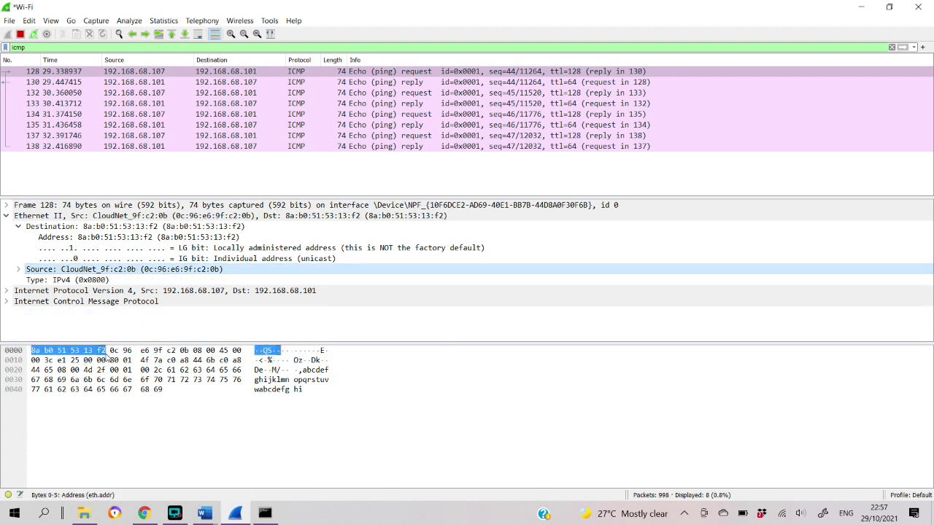
pyautogui.doubleClick(196, 271)
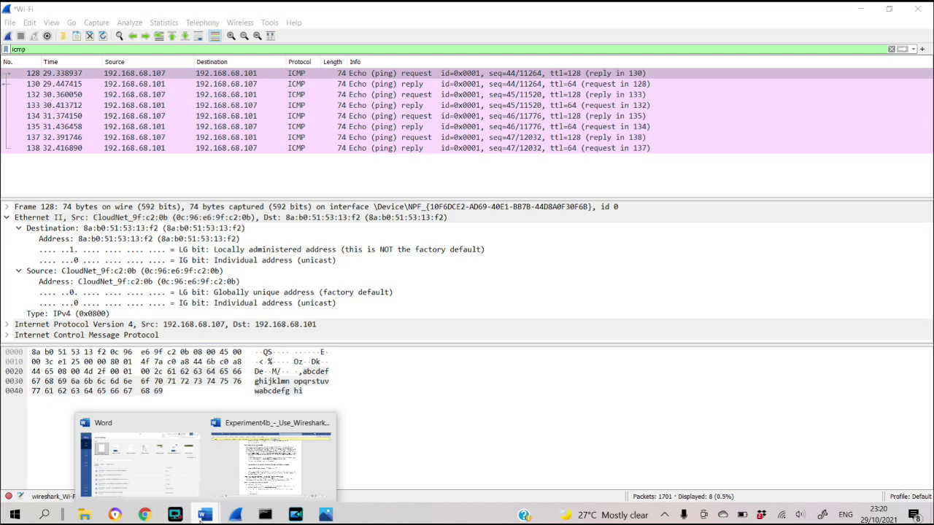
# - Read the Step 3 question about the source MAC address in the Experiment4b Word document and return to the Wireshark frame details
pyautogui.click(314, 452)
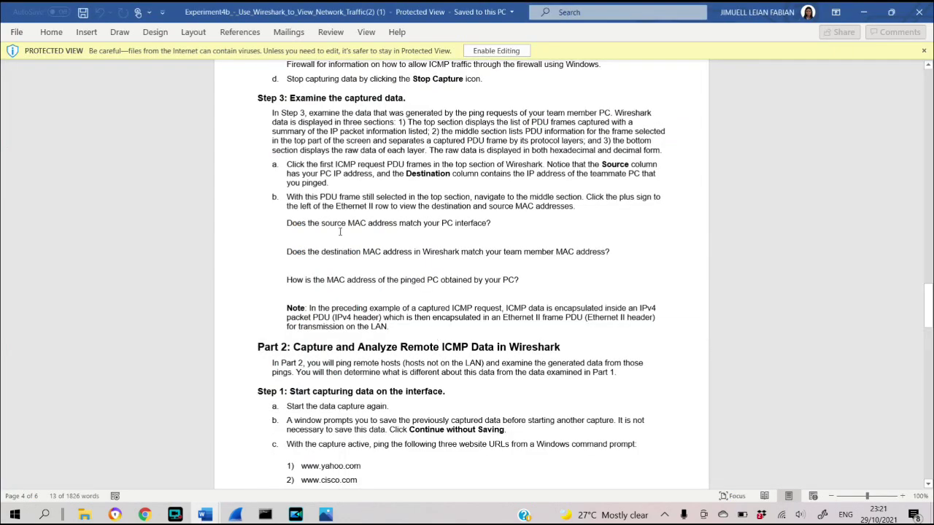
pyautogui.moveTo(280, 222); pyautogui.dragTo(414, 235)
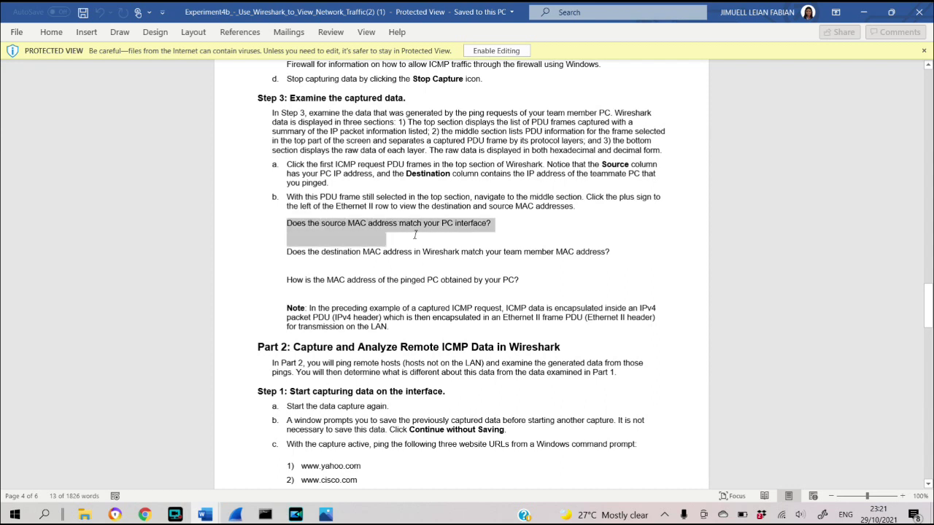
pyautogui.click(513, 234)
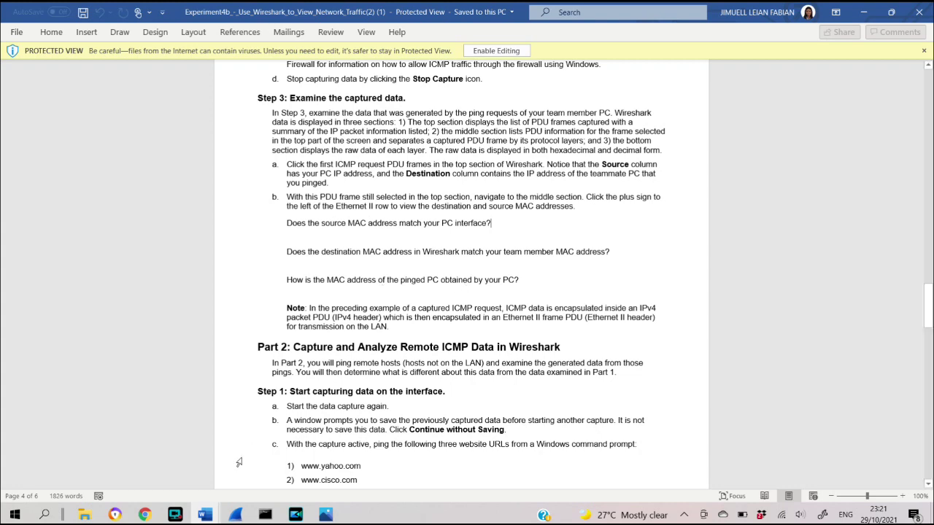
pyautogui.moveTo(265, 515)
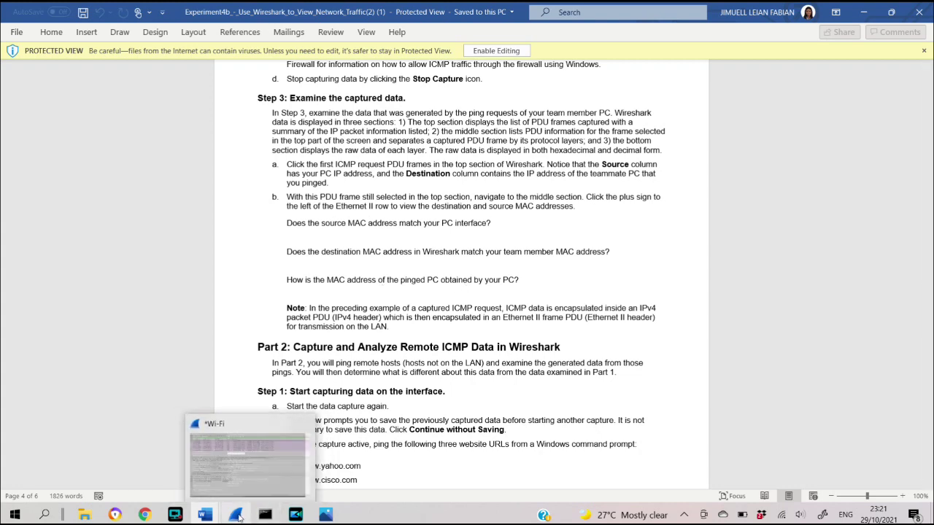
pyautogui.click(234, 515)
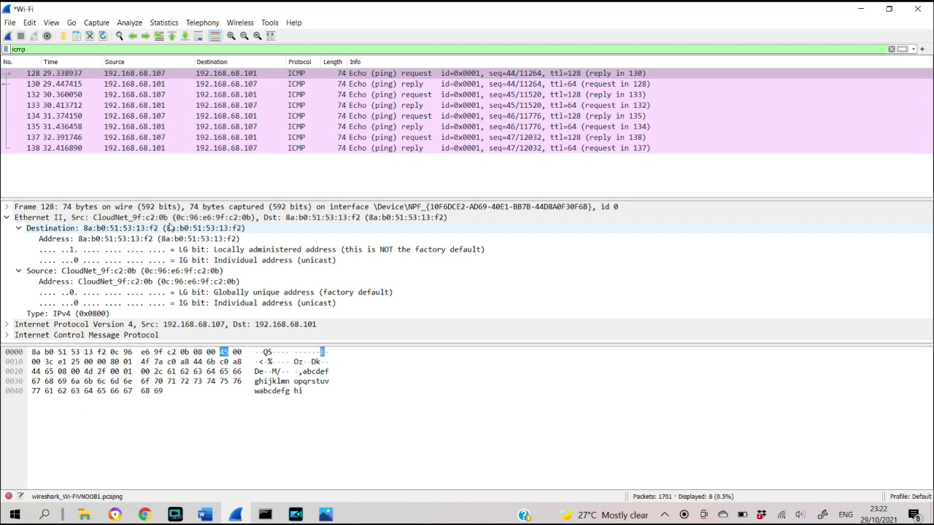
# - Switch back to the Experiment4b document in Word and read the Part 2, Step 1 instructions on restarting the capture
pyautogui.moveTo(205, 514)
pyautogui.click(261, 467)
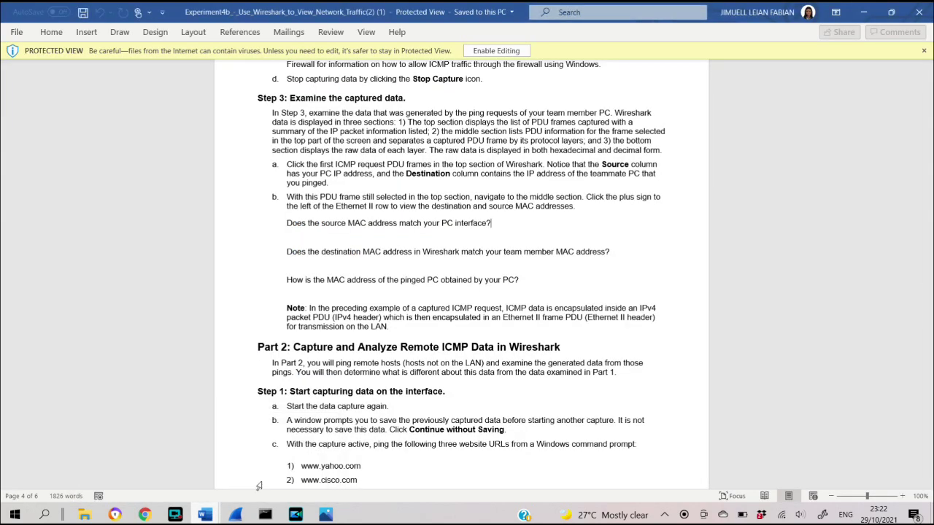
pyautogui.scroll(-3, 412, 332)
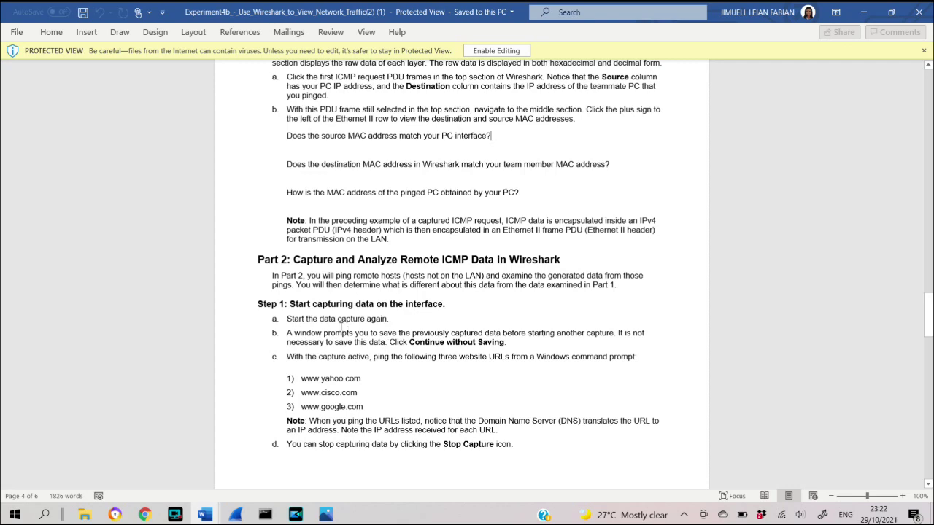
# - Start a new Wi-Fi capture in Wireshark, continuing without saving the previous packets
pyautogui.click(234, 515)
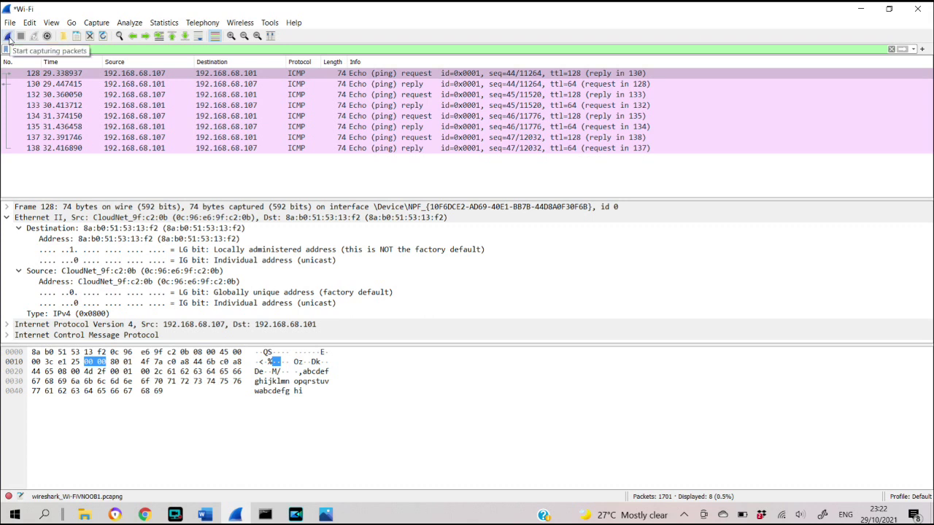
pyautogui.click(9, 38)
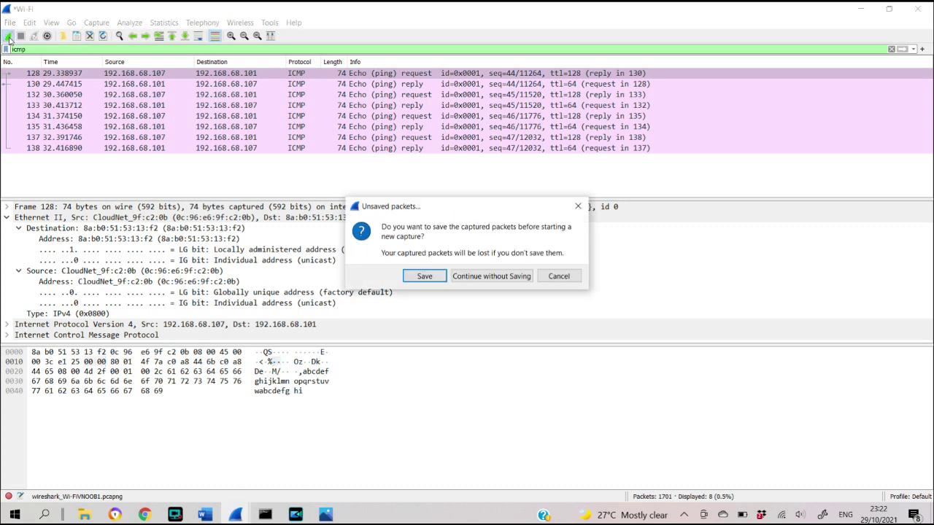
pyautogui.click(507, 277)
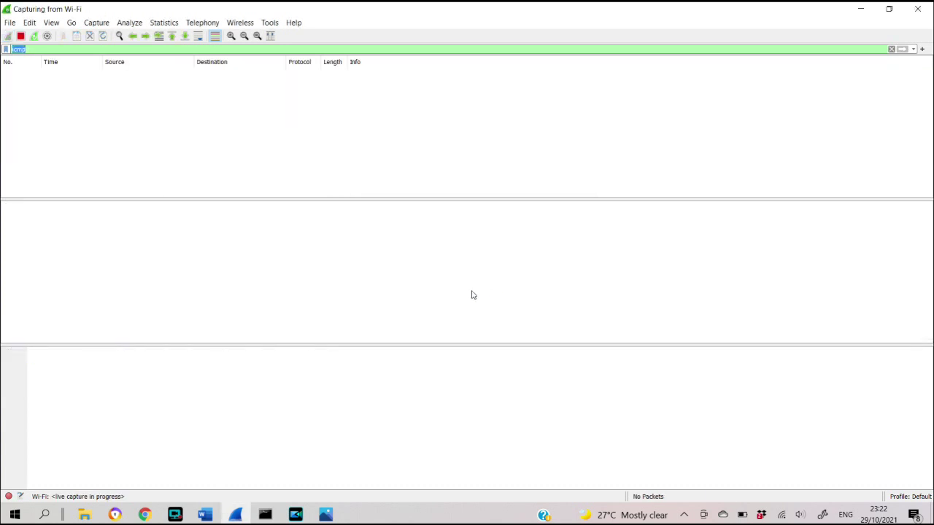
# - Bring up Command Prompt and reposition its window, and check the list of website URLs to ping in the Word document
pyautogui.click(267, 514)
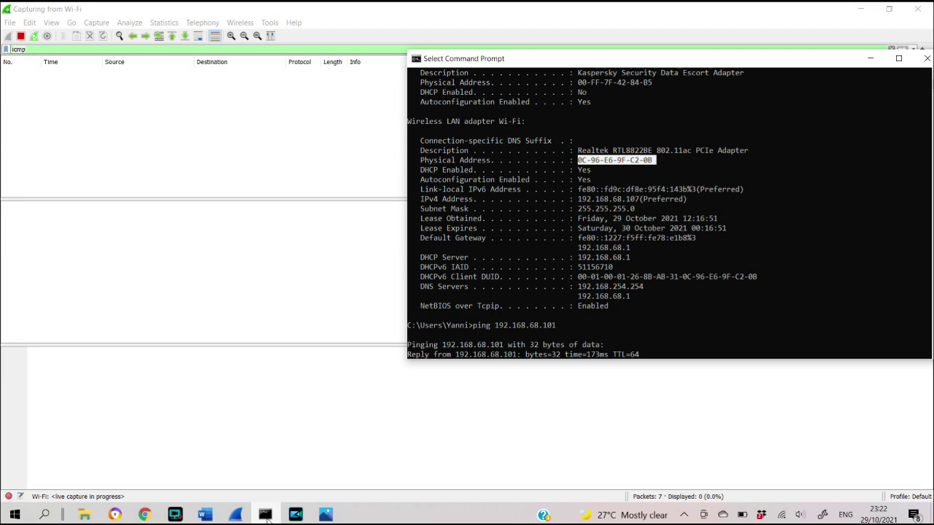
pyautogui.moveTo(768, 66); pyautogui.dragTo(604, 56)
pyautogui.click(204, 514)
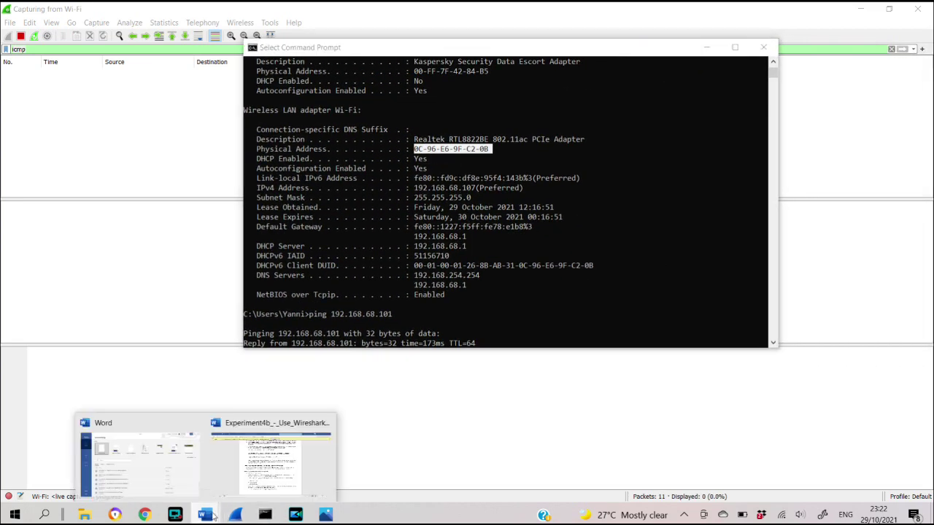
pyautogui.click(246, 475)
pyautogui.scroll(-1, 332, 367)
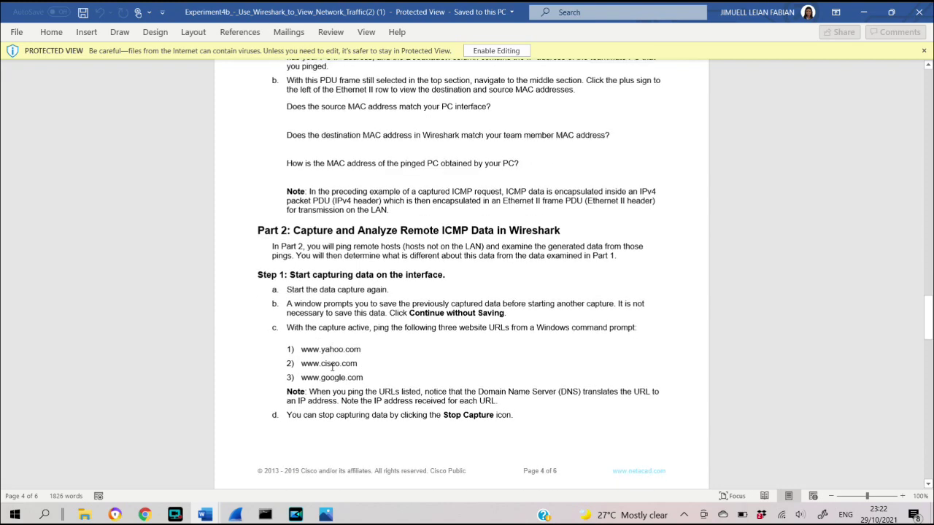
pyautogui.click(265, 514)
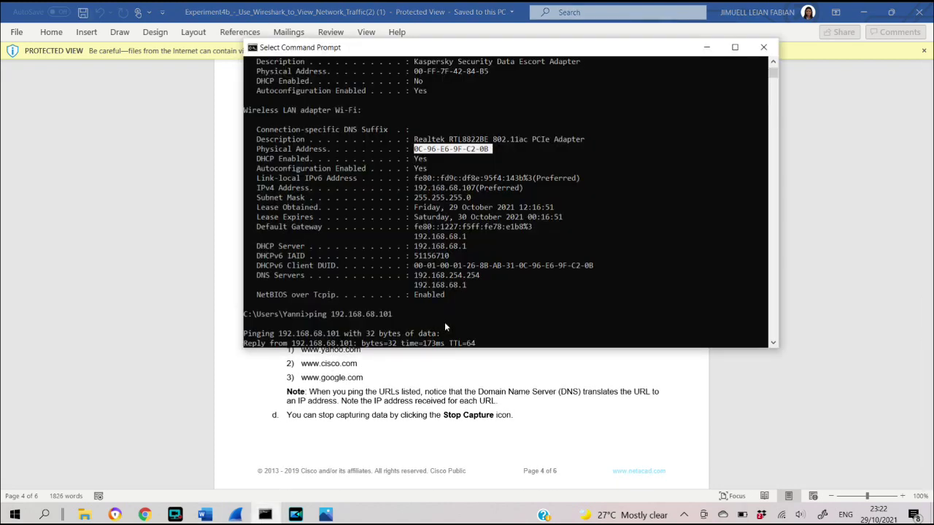
pyautogui.scroll(-1, 445, 321)
pyautogui.scroll(-10, 444, 327)
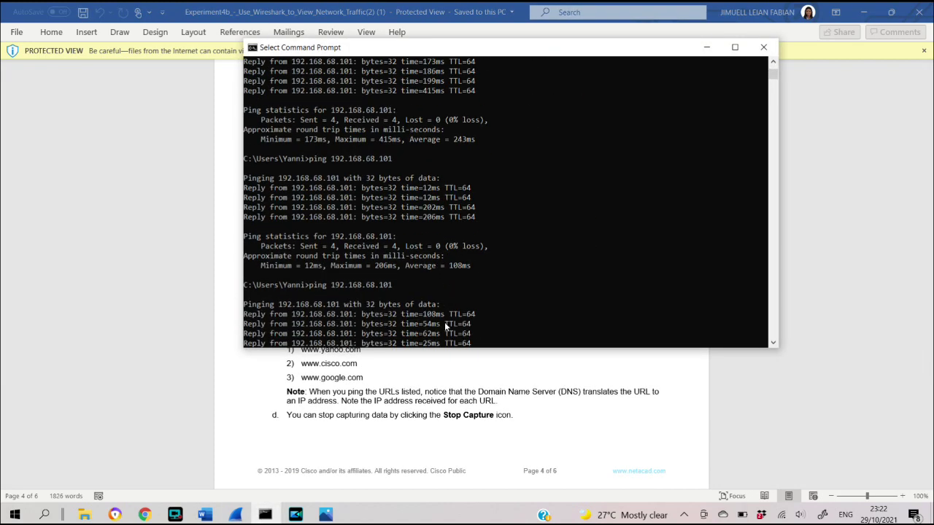
pyautogui.scroll(-5, 445, 321)
pyautogui.scroll(4, 445, 321)
pyautogui.write('ping ')
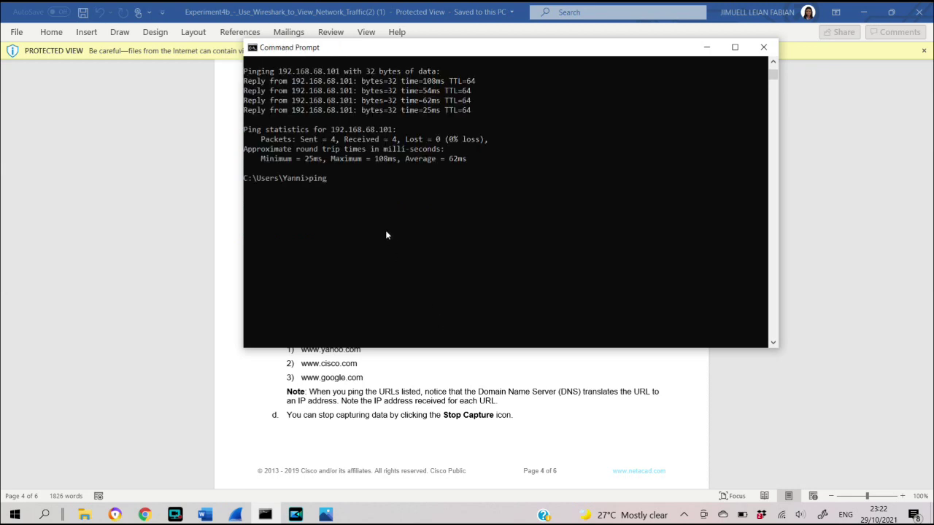
pyautogui.write('www.yahoo.com')
pyautogui.press('Return')
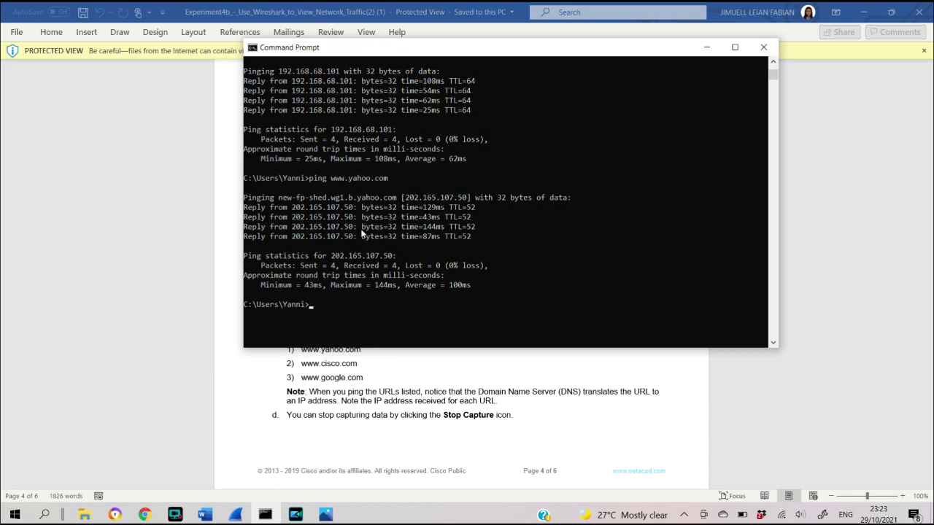
# - Switch to Wireshark and inspect the source and destination MAC addresses of the first echo request to Yahoo
pyautogui.click(234, 515)
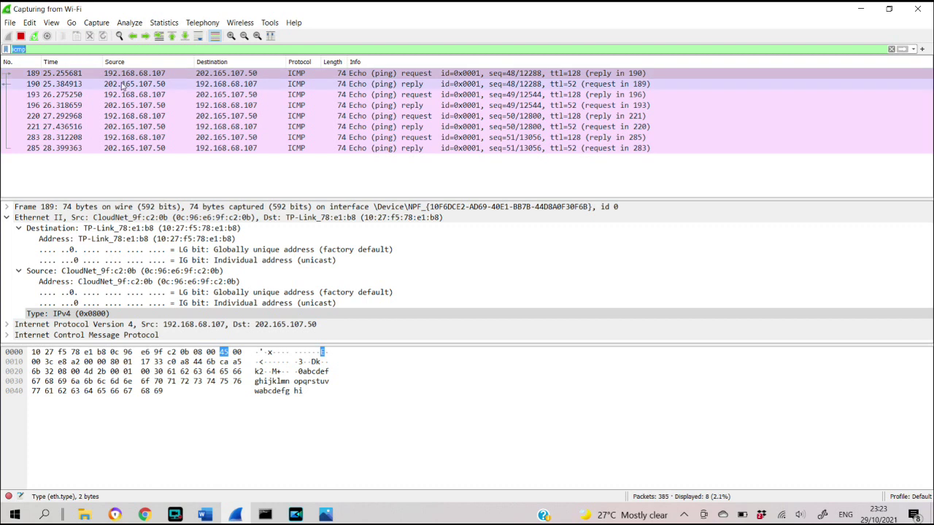
pyautogui.click(122, 74)
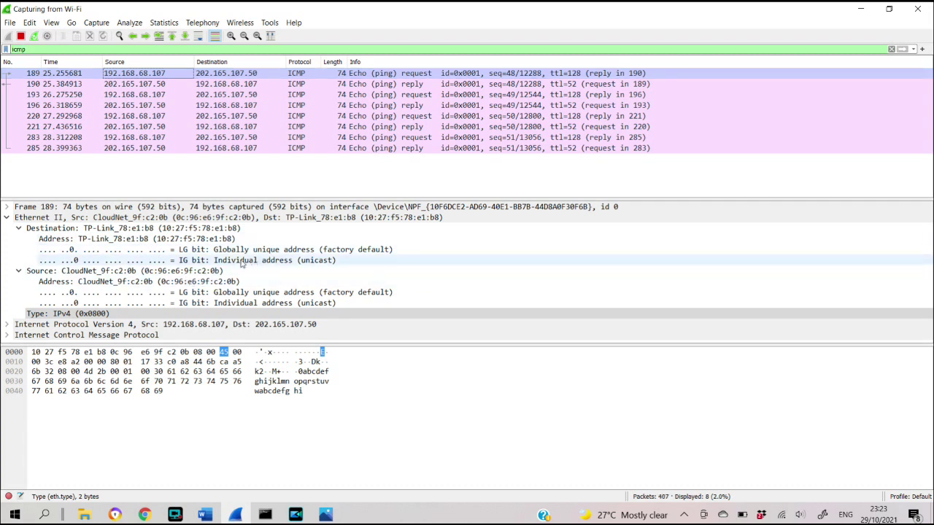
pyautogui.click(165, 283)
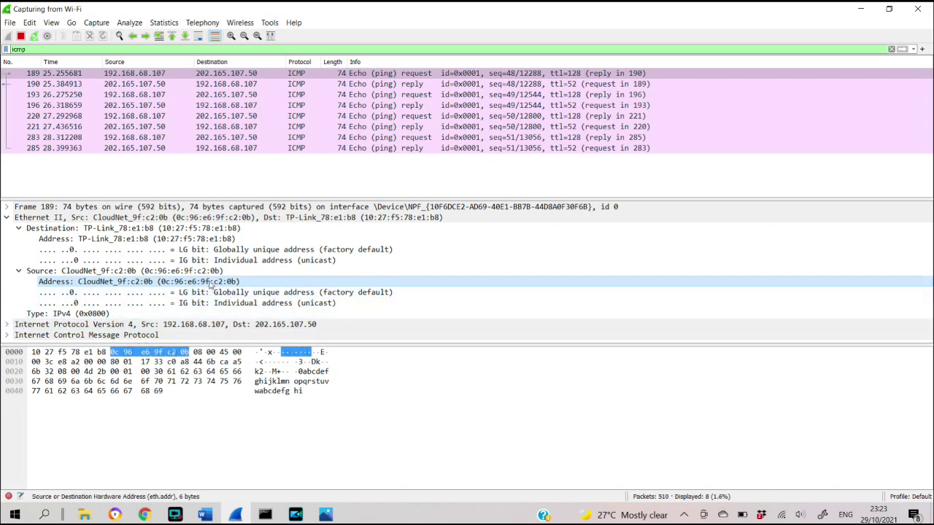
pyautogui.click(210, 242)
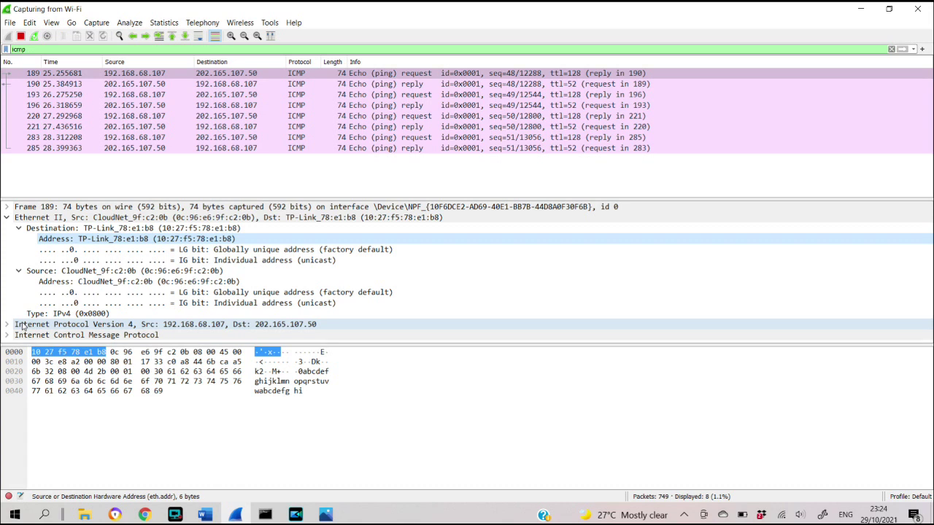
# - Expand the Internet Protocol Version 4 details of the Yahoo echo request and inspect its source and destination IP addresses
pyautogui.click(22, 326)
pyautogui.click(7, 324)
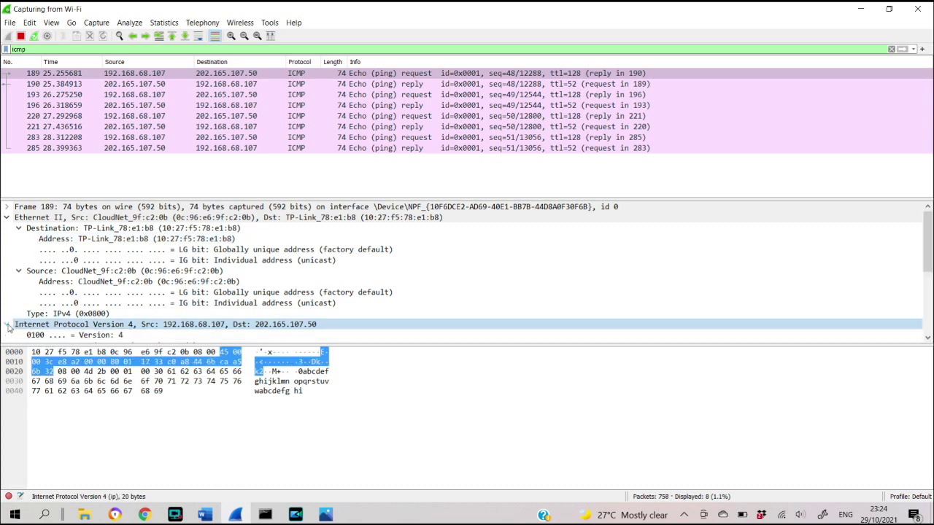
pyautogui.scroll(-2, 272, 282)
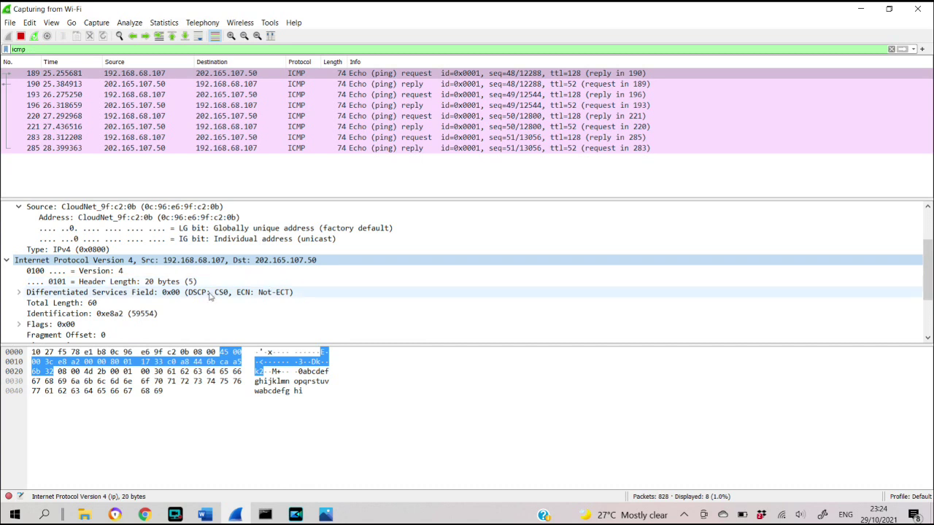
pyautogui.scroll(-2, 219, 292)
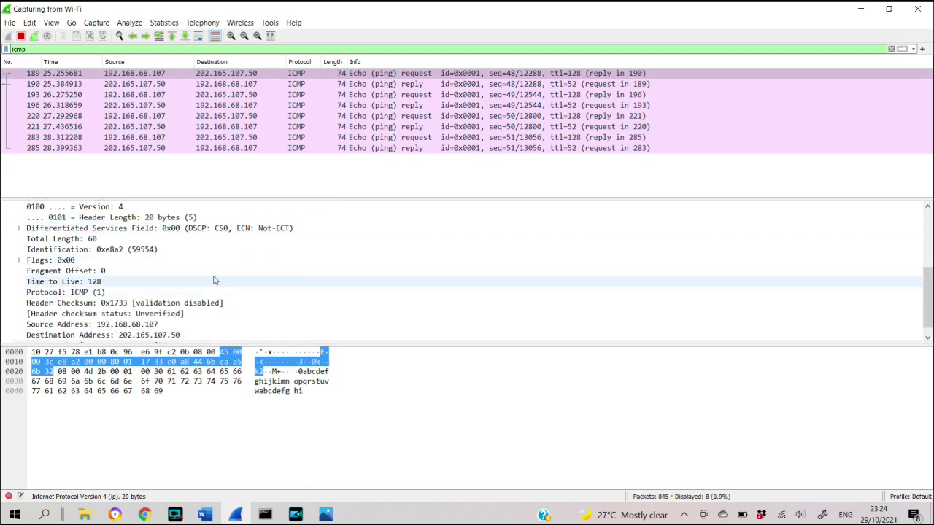
pyautogui.scroll(-1, 208, 292)
pyautogui.click(165, 316)
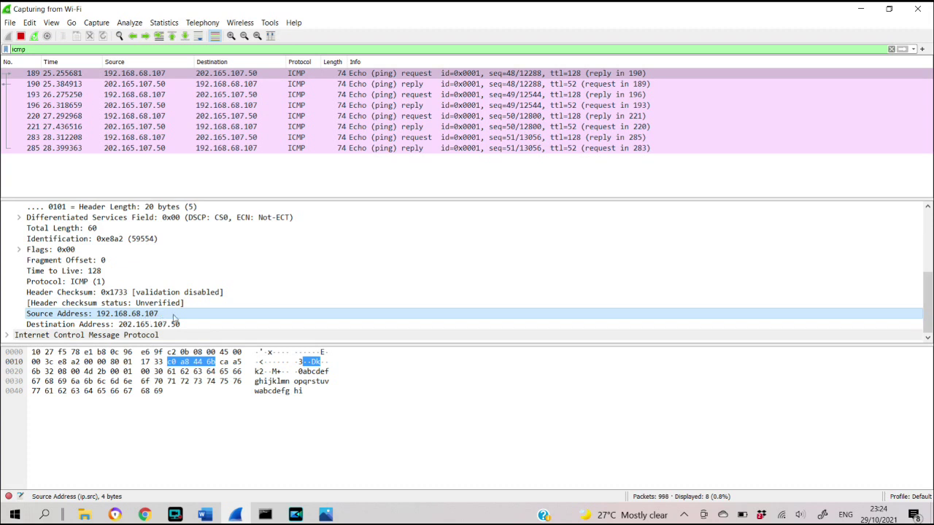
pyautogui.click(168, 325)
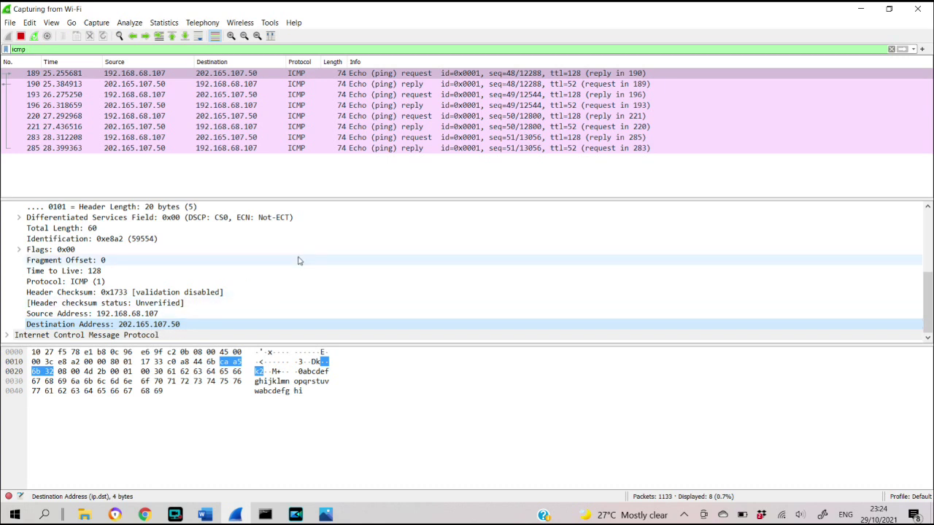
pyautogui.scroll(4, 296, 292)
pyautogui.scroll(-4, 297, 291)
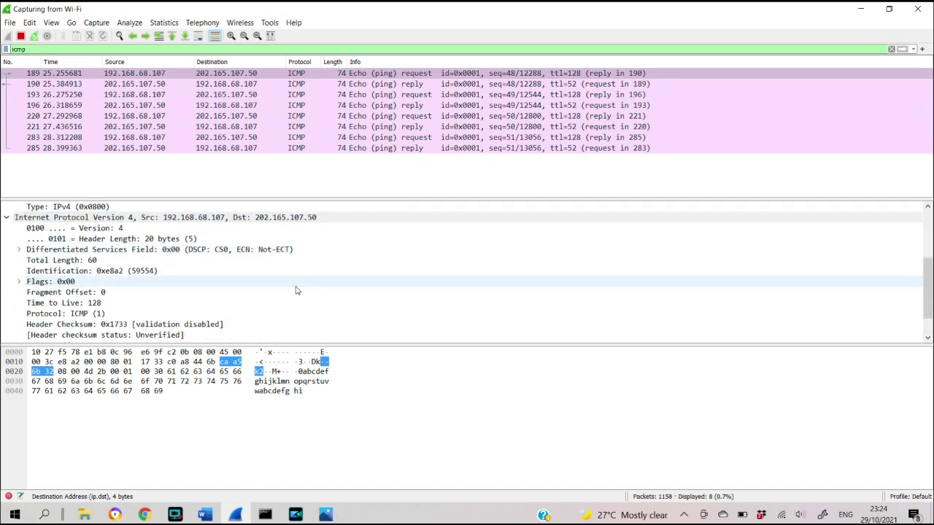
# - Switch to the Experiment4b document in Word and review the remaining URLs to ping and the Part 2, Step 2 questions
pyautogui.click(204, 515)
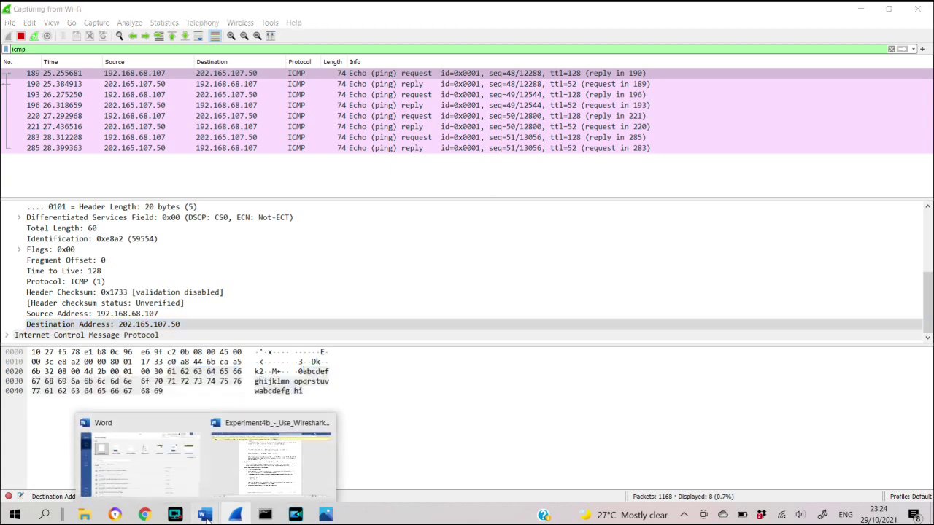
pyautogui.click(279, 479)
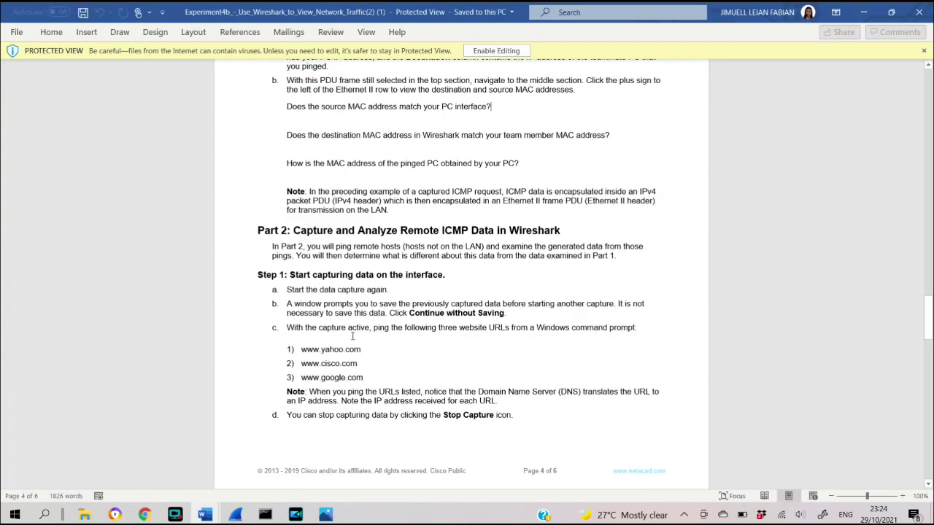
pyautogui.scroll(-5, 353, 337)
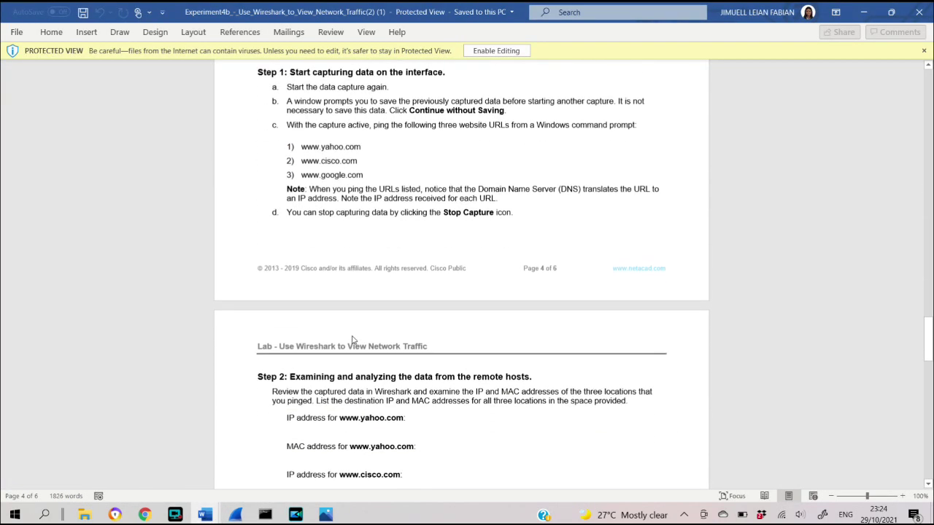
pyautogui.scroll(-1, 352, 338)
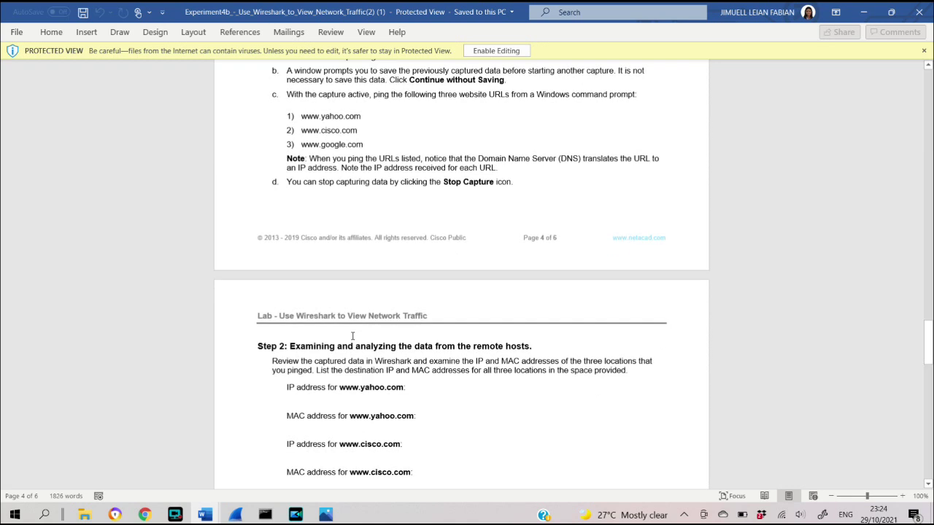
pyautogui.scroll(4, 352, 336)
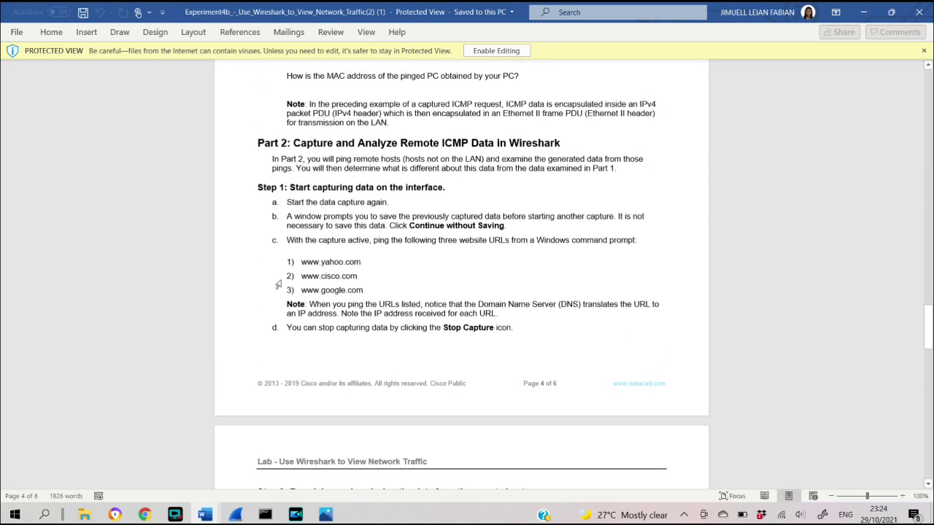
# - Return to Wireshark, stop the running capture, and start a new Wi-Fi capture without saving the captured packets
pyautogui.click(235, 515)
pyautogui.moveTo(273, 518)
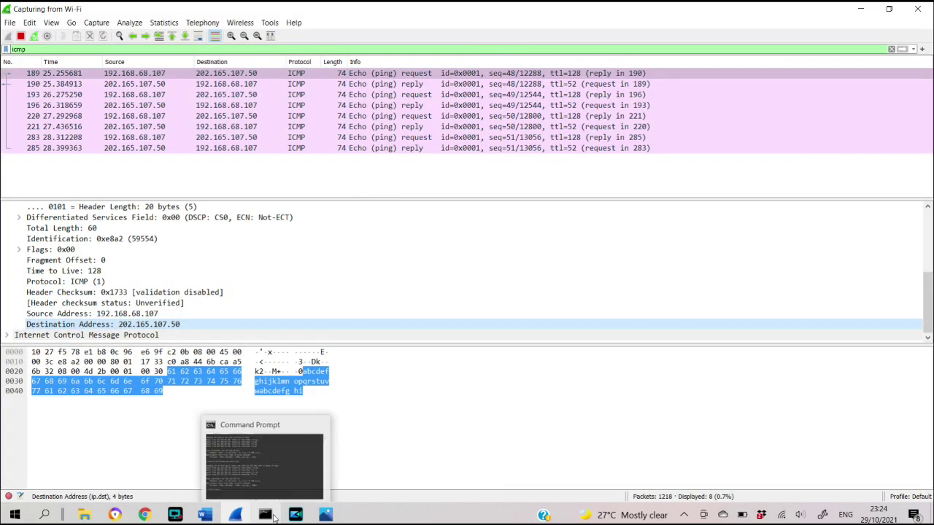
pyautogui.click(23, 37)
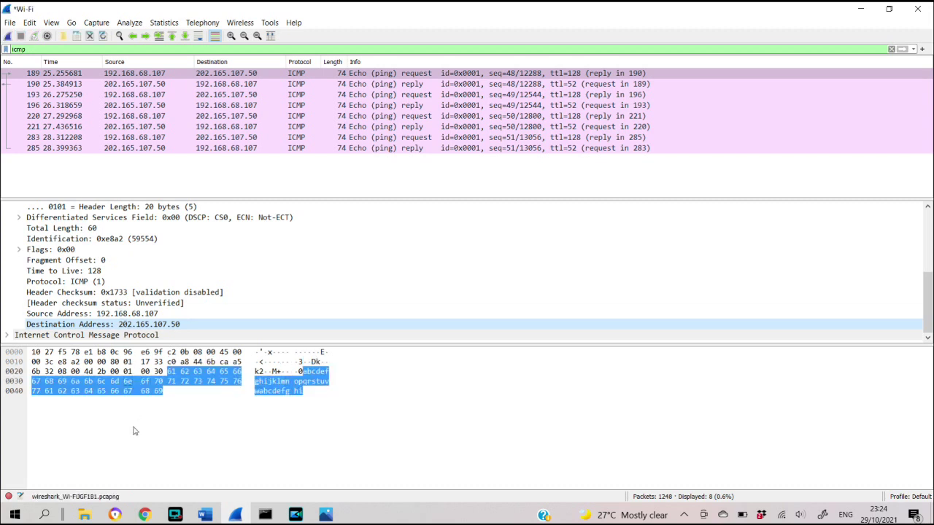
pyautogui.click(265, 515)
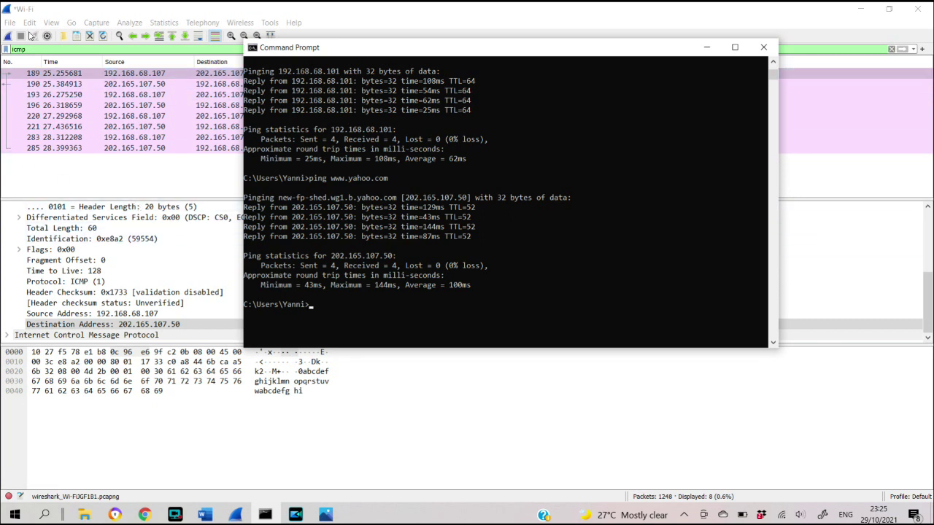
pyautogui.click(7, 39)
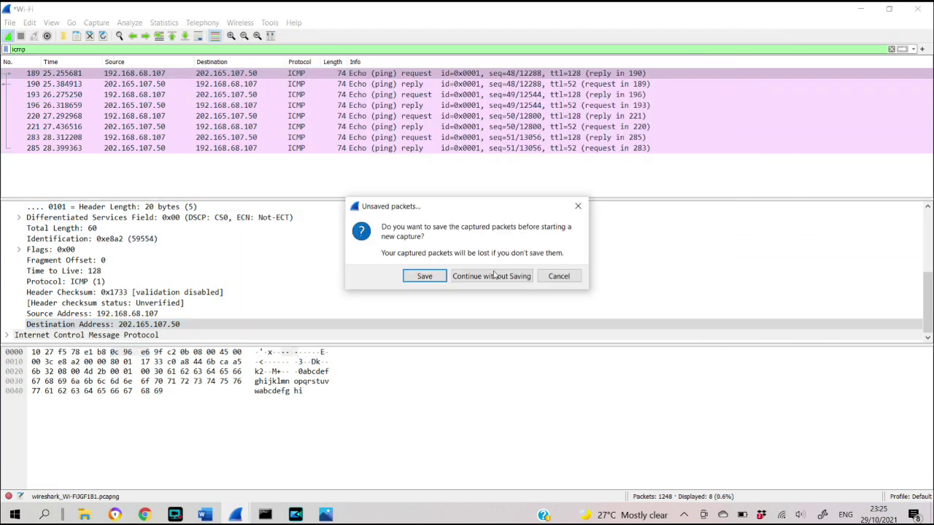
pyautogui.click(513, 279)
pyautogui.hotkey('alt', 'Tab')
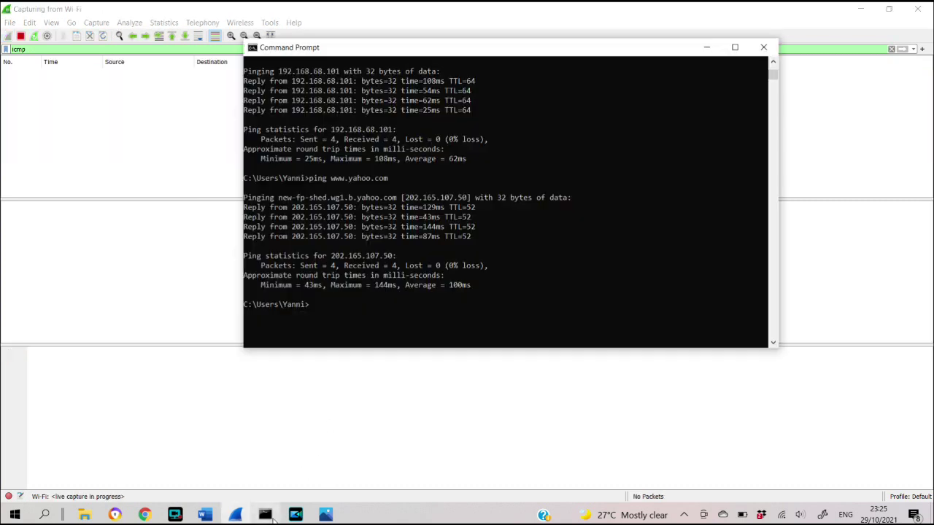
pyautogui.write('www.ci')
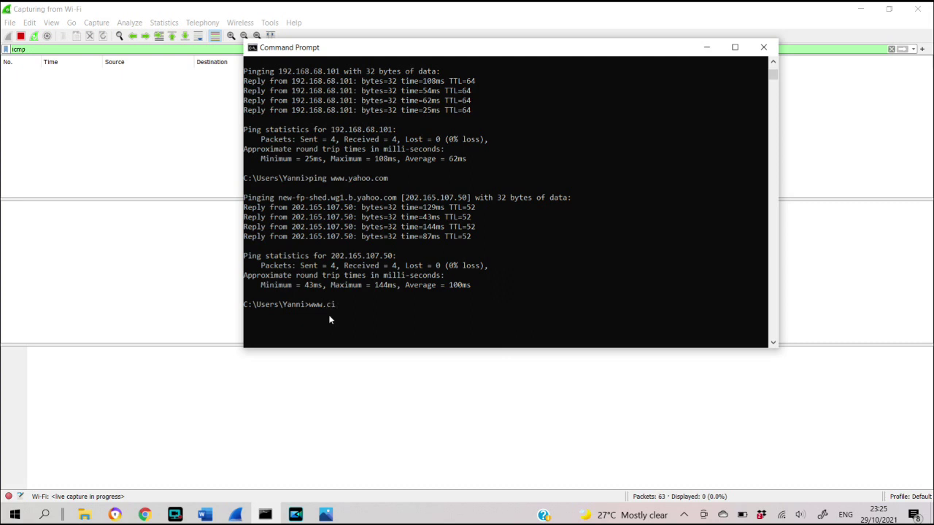
pyautogui.write('sco.com')
pyautogui.press('Return')
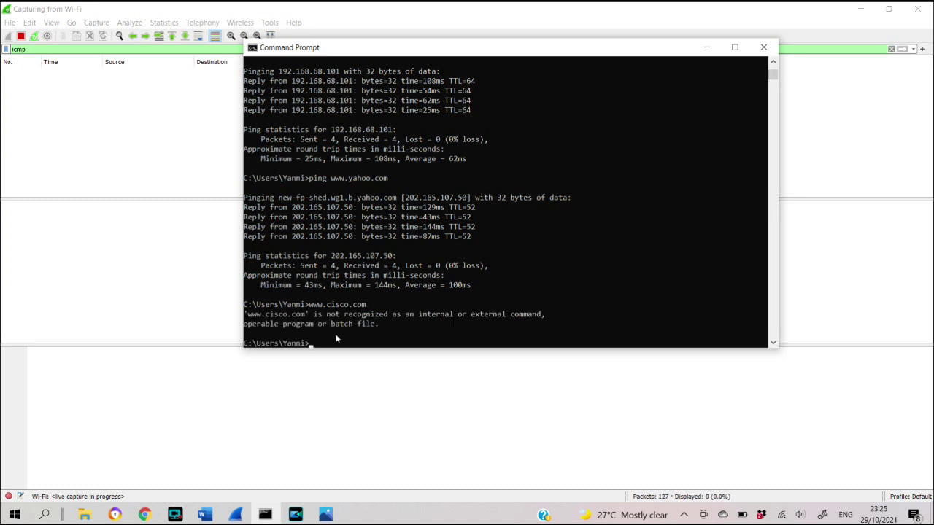
pyautogui.scroll(-1, 348, 312)
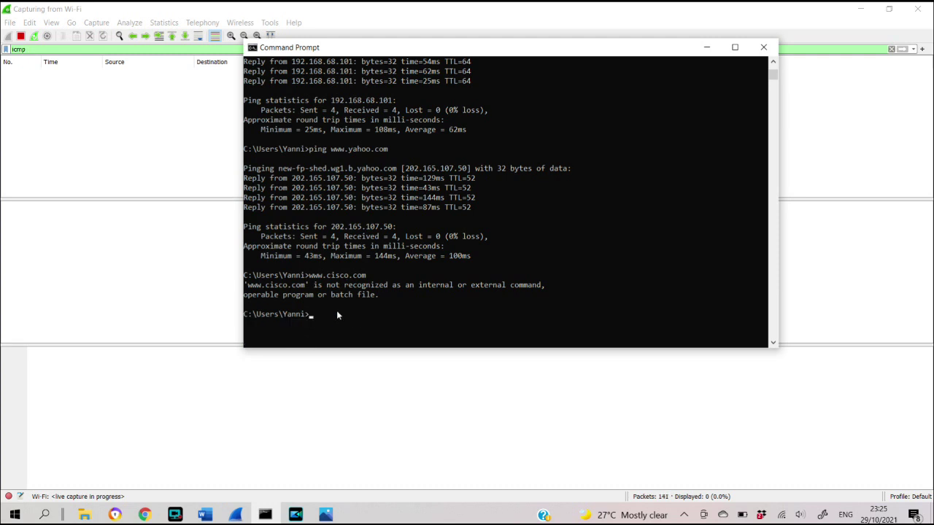
pyautogui.click(330, 315)
pyautogui.write('ping www.cisco.com')
pyautogui.press('Return')
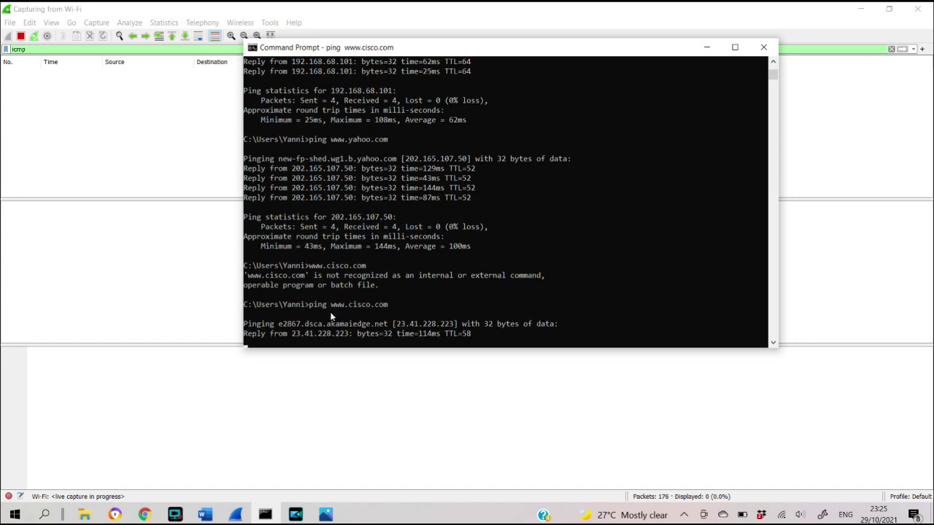
# - Select the first Cisco echo request in Wireshark, minimize Command Prompt, and inspect the frame's source and destination MAC addresses
pyautogui.click(145, 73)
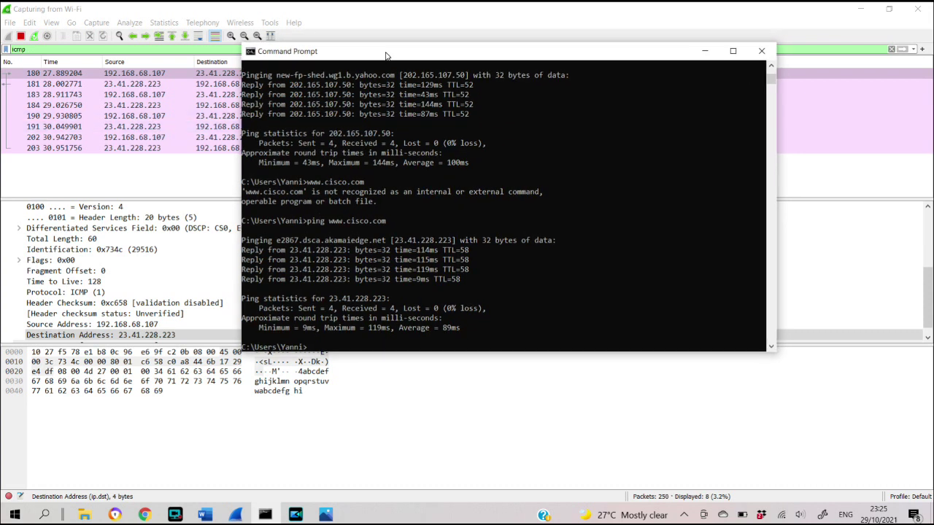
pyautogui.moveTo(386, 48); pyautogui.dragTo(376, 57)
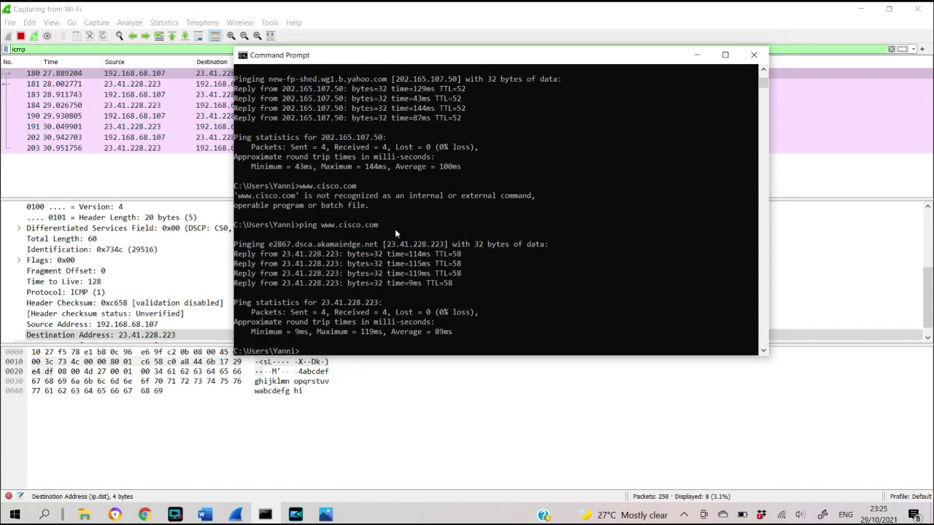
pyautogui.click(696, 55)
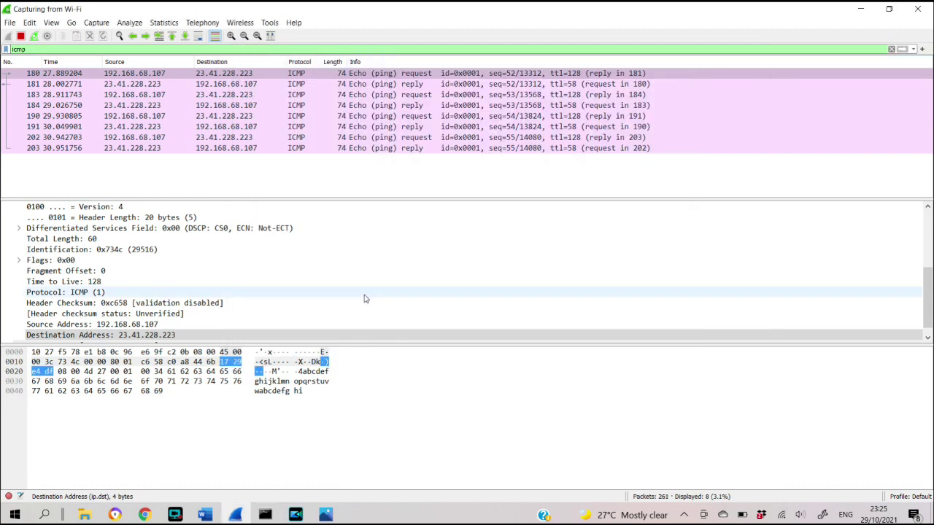
pyautogui.scroll(4, 348, 312)
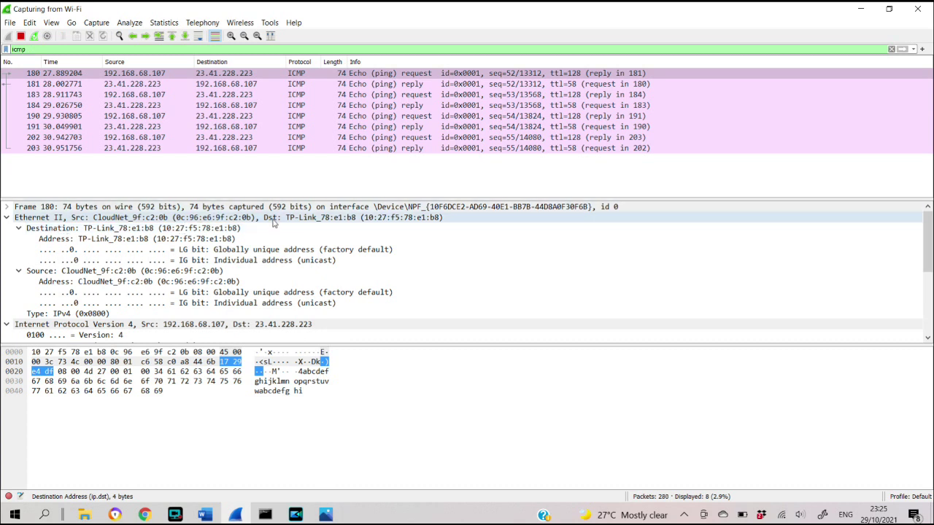
pyautogui.click(357, 223)
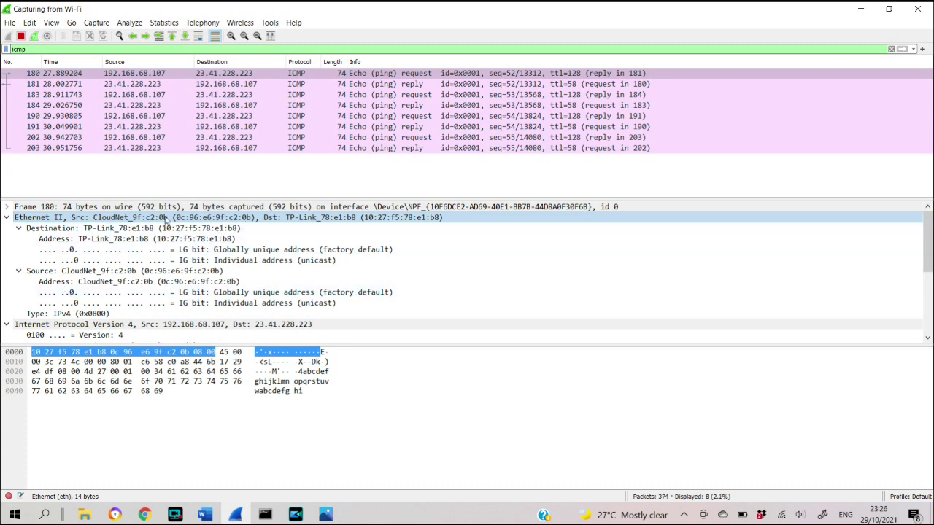
pyautogui.click(162, 273)
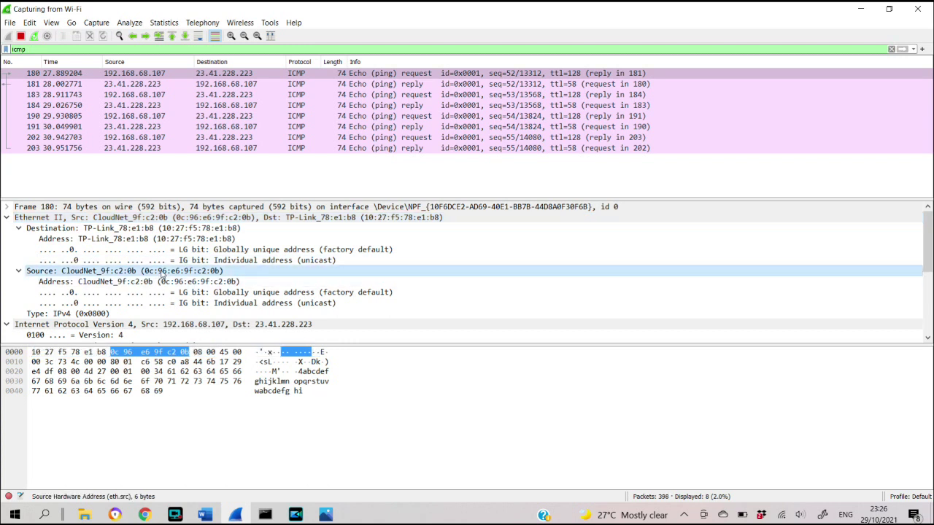
pyautogui.click(188, 229)
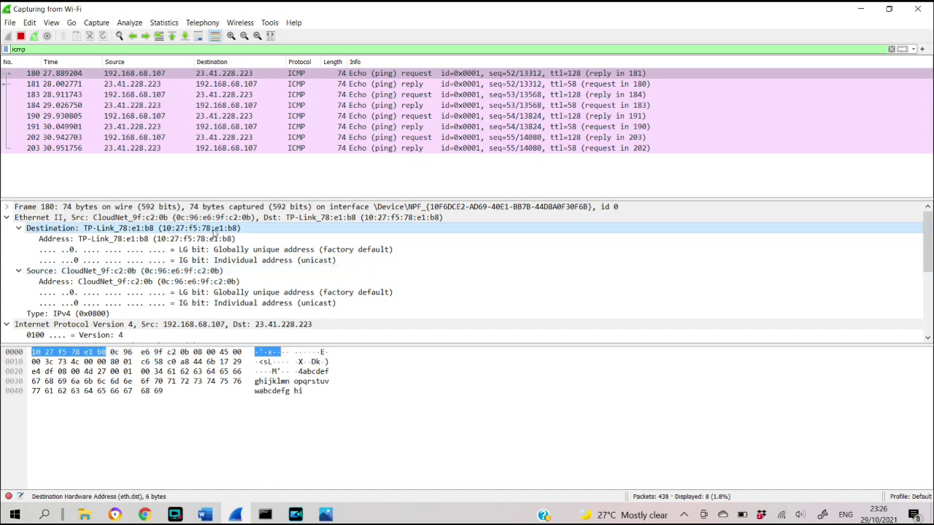
# - Inspect the source and destination IP addresses in the IPv4 details of the Cisco echo request
pyautogui.scroll(-3, 214, 241)
pyautogui.scroll(-1, 214, 249)
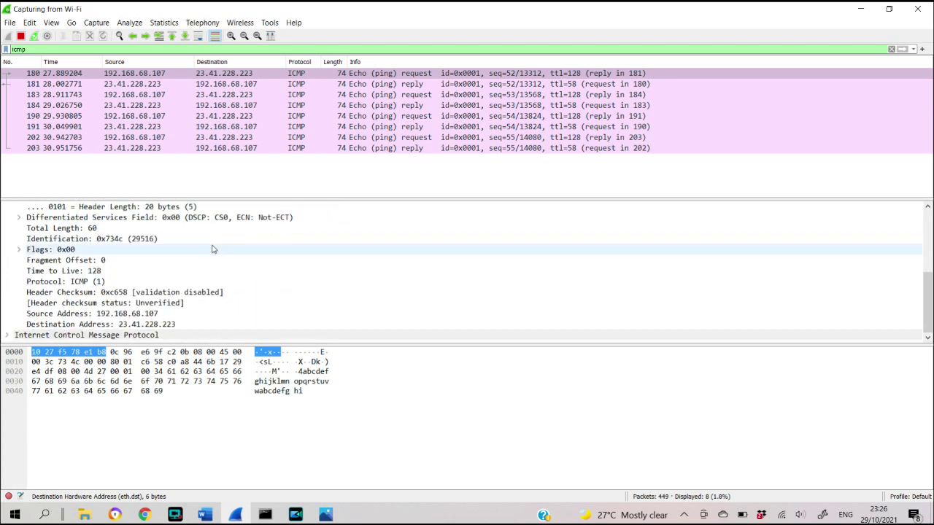
pyautogui.click(148, 314)
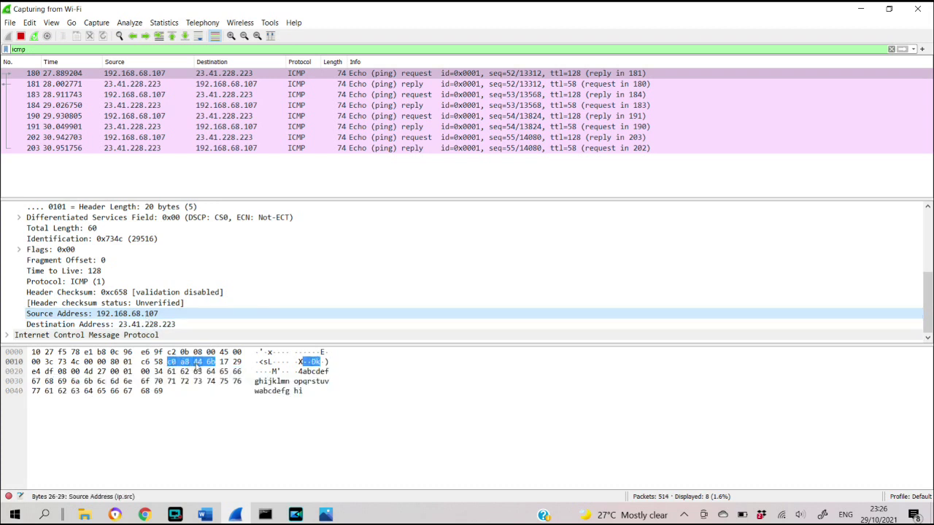
pyautogui.click(145, 324)
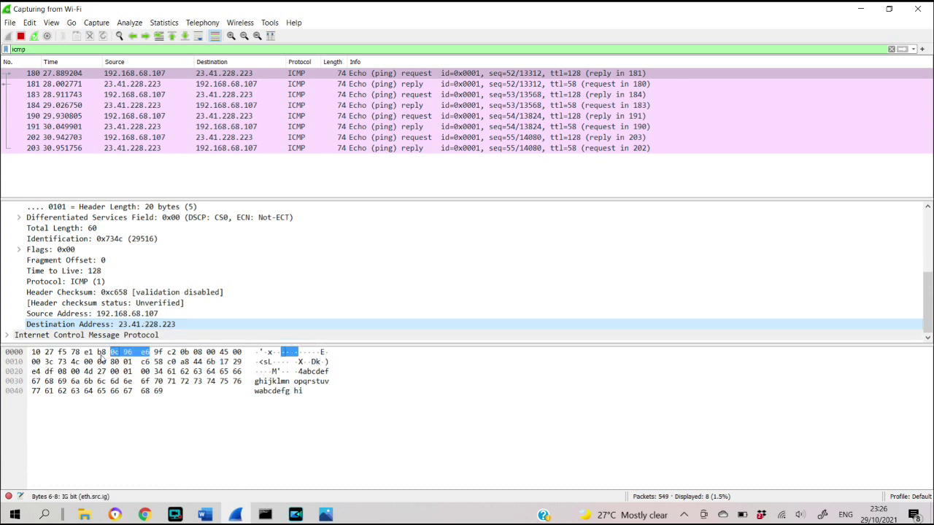
pyautogui.click(153, 315)
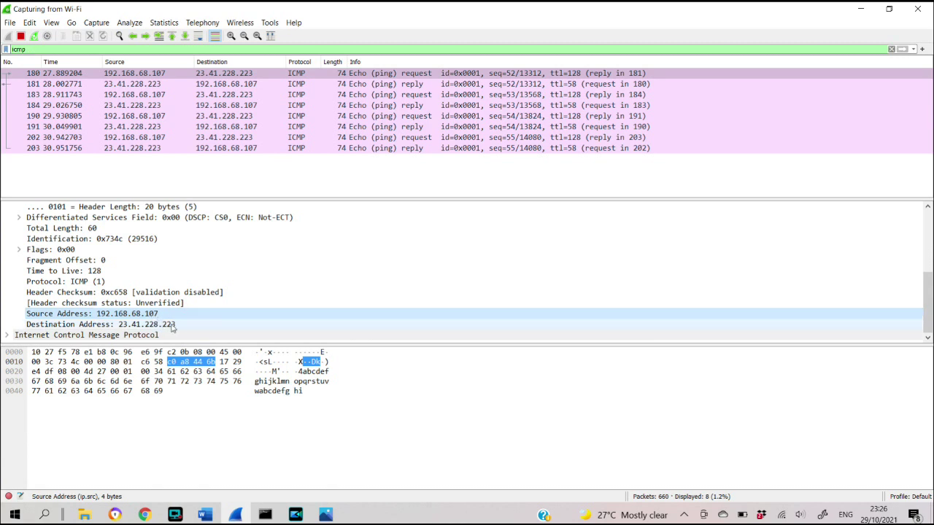
# - Inspect the Cisco echo request's destination IP address, and check the lab document in Word for the remaining host to ping
pyautogui.click(146, 324)
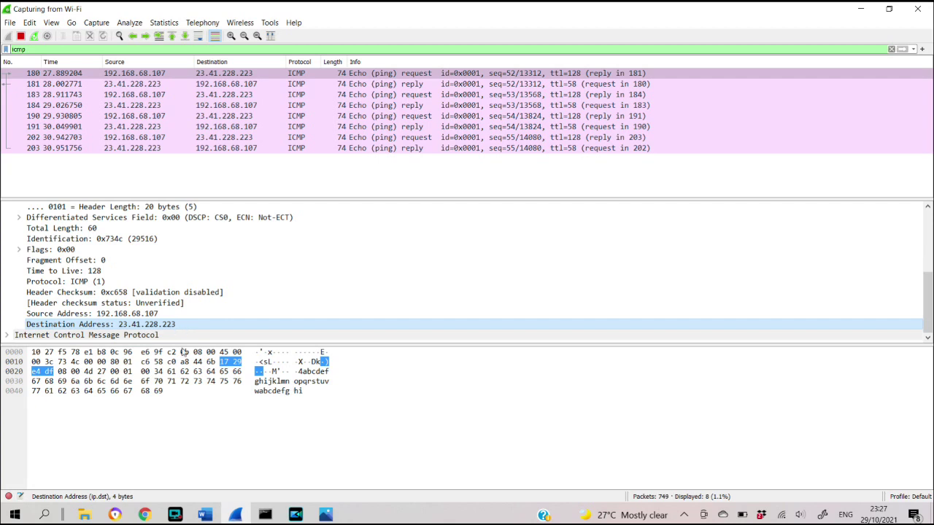
pyautogui.moveTo(205, 515)
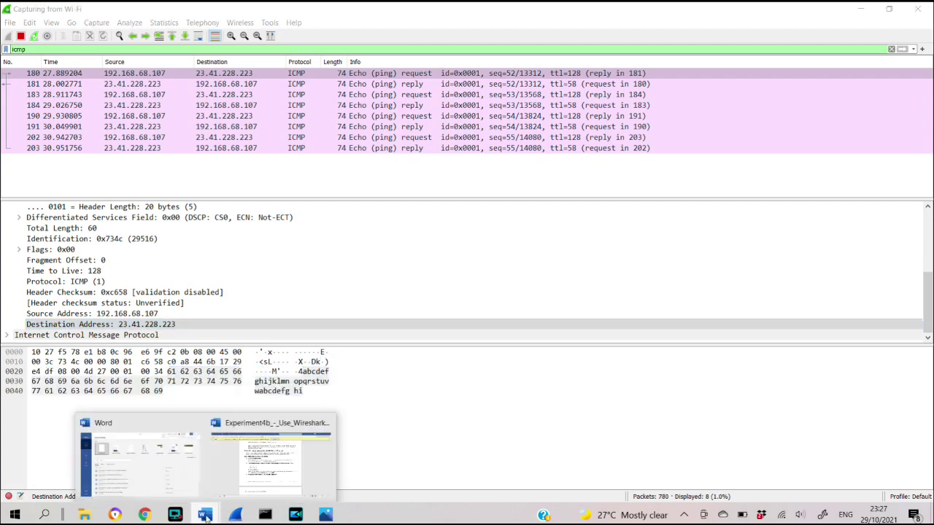
pyautogui.click(268, 454)
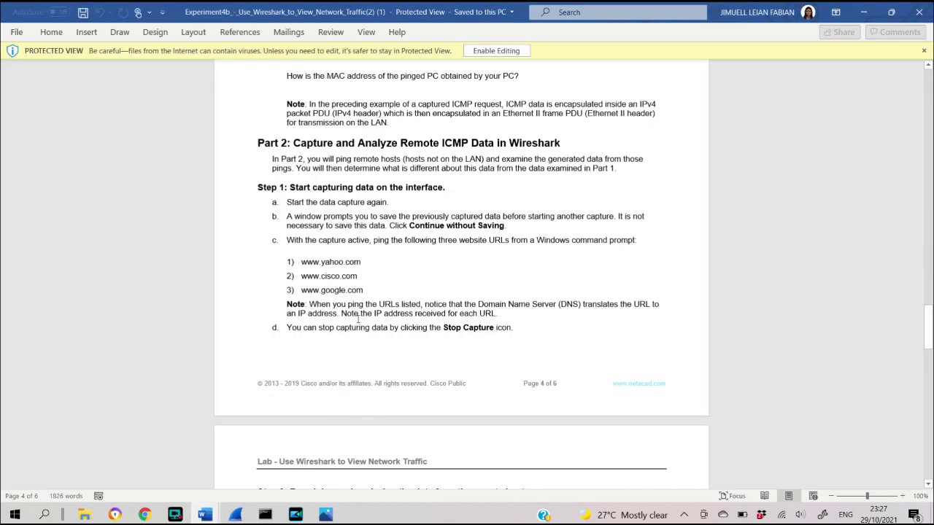
pyautogui.scroll(-1, 357, 327)
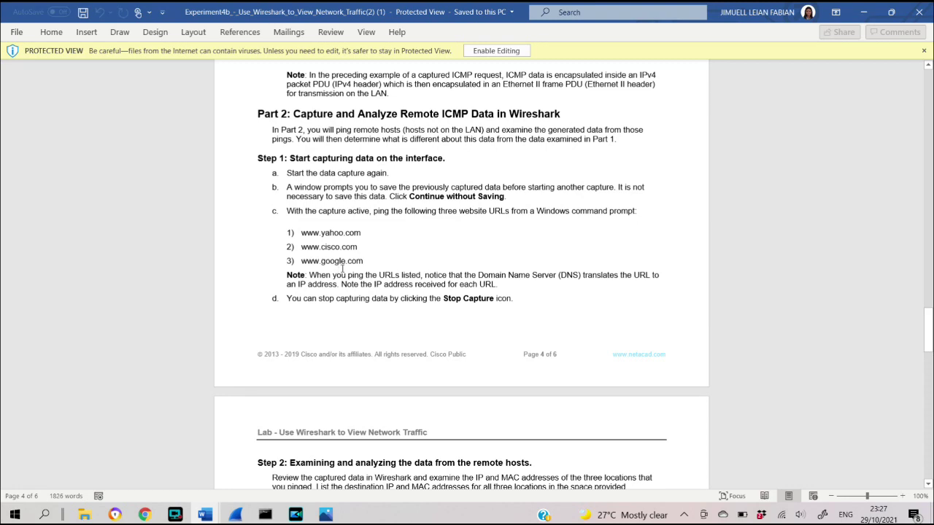
pyautogui.click(236, 514)
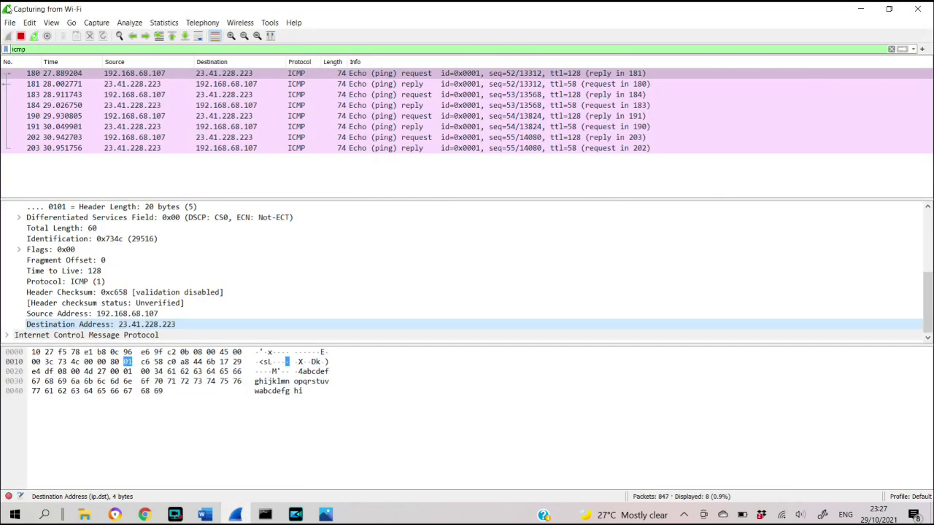
pyautogui.click(18, 37)
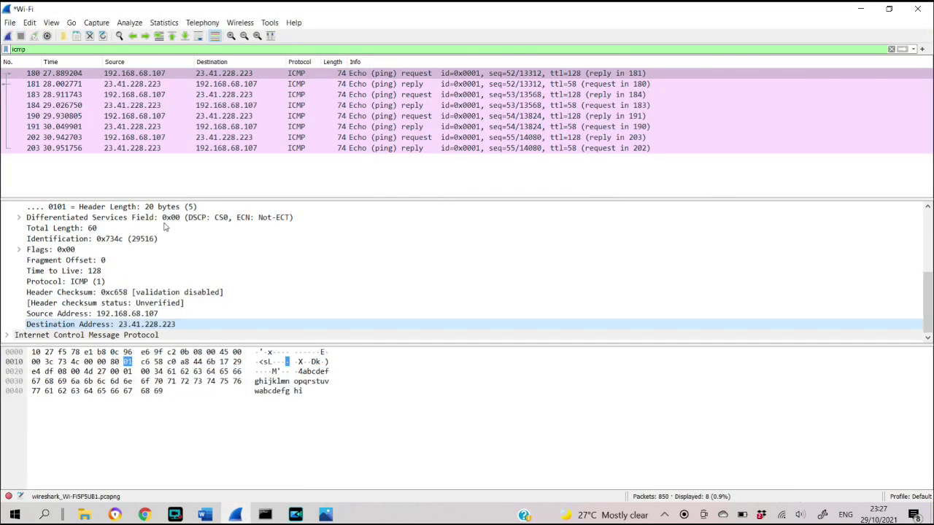
pyautogui.click(264, 515)
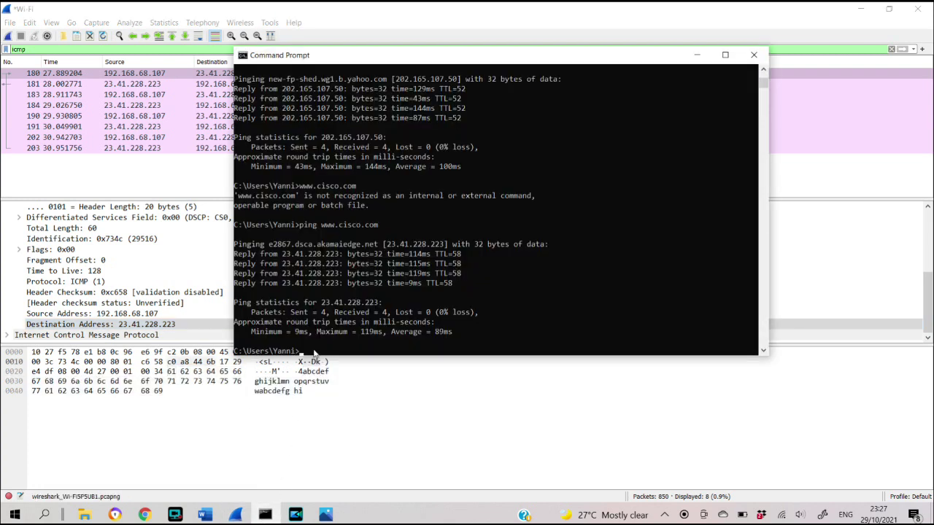
pyautogui.write('ping www.googl')
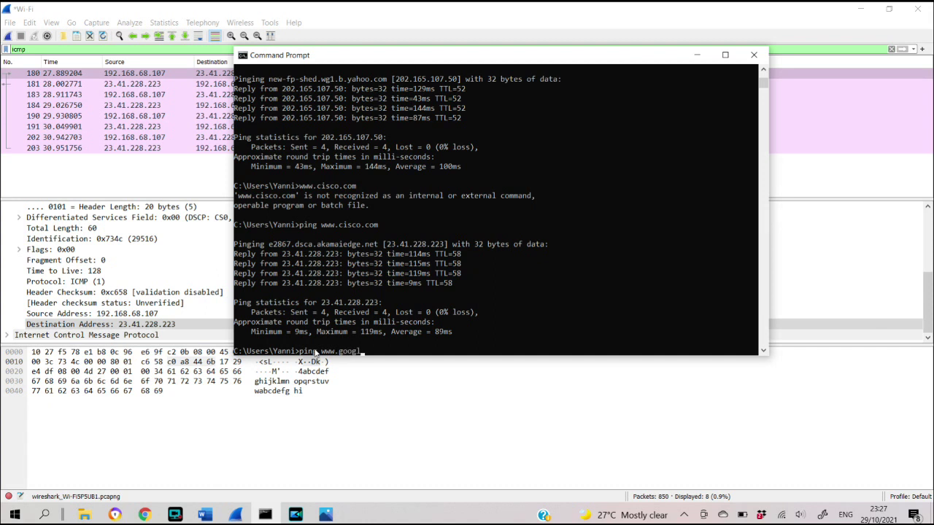
pyautogui.write('e.com')
pyautogui.press('Return')
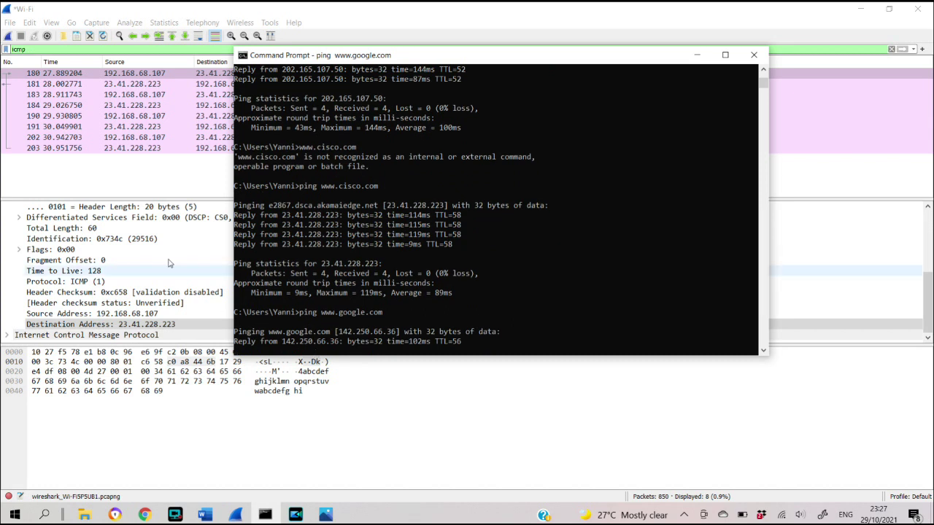
# - Start a new Wi-Fi capture in Wireshark, continuing without saving the captured packets
pyautogui.click(9, 44)
pyautogui.click(8, 37)
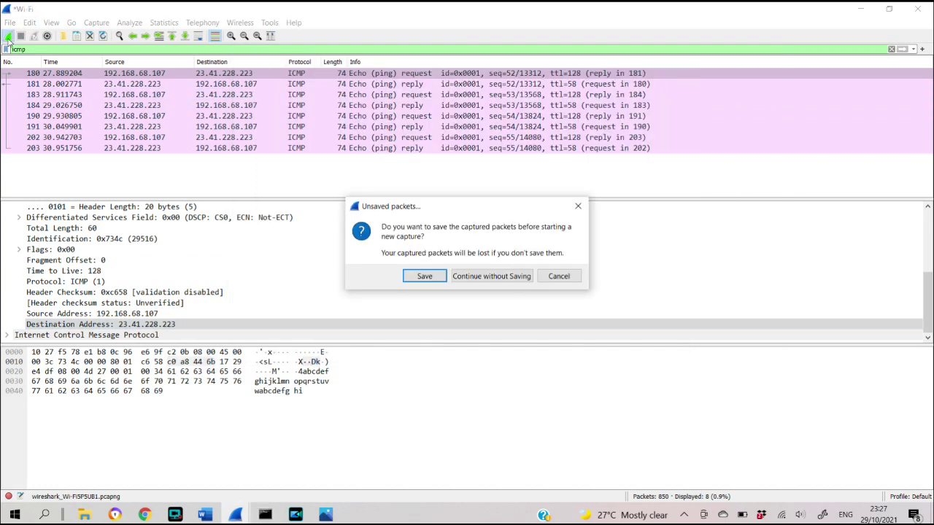
pyautogui.click(494, 277)
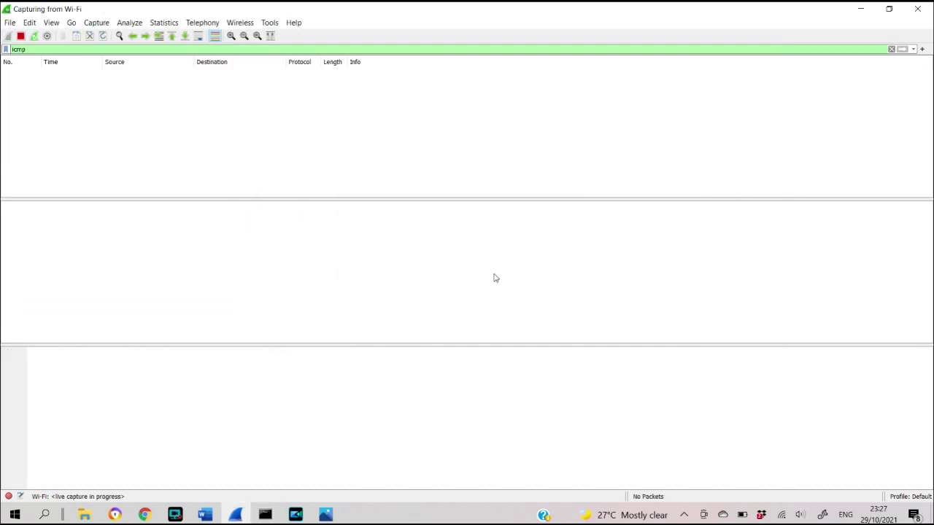
# - Switch to Command Prompt and try to ping the host spelled as wwww.google.com
pyautogui.click(265, 515)
pyautogui.write('ping wwww.google.com')
pyautogui.press('Return')
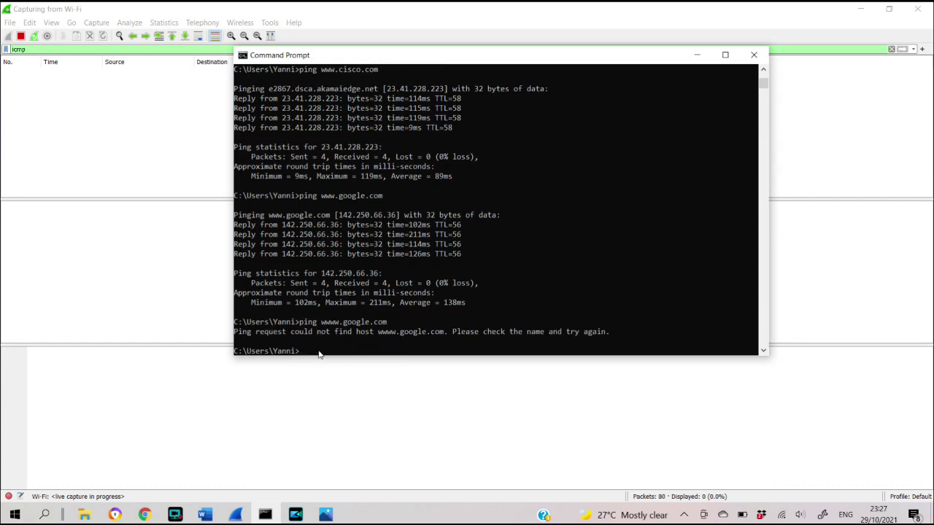
pyautogui.write('ping www.google.com')
pyautogui.press('Return')
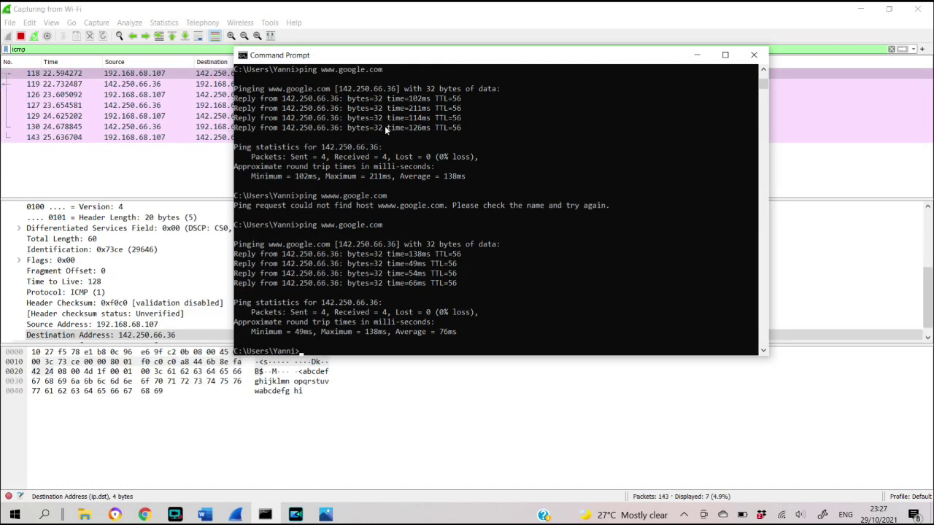
pyautogui.click(697, 55)
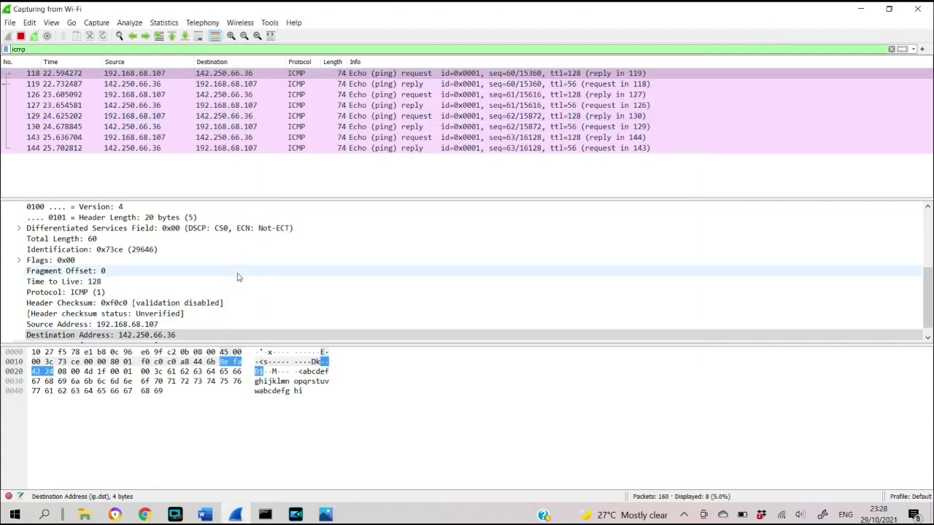
# - Inspect the destination and source MAC addresses in the Ethernet II details of the first Google echo request
pyautogui.scroll(4, 238, 276)
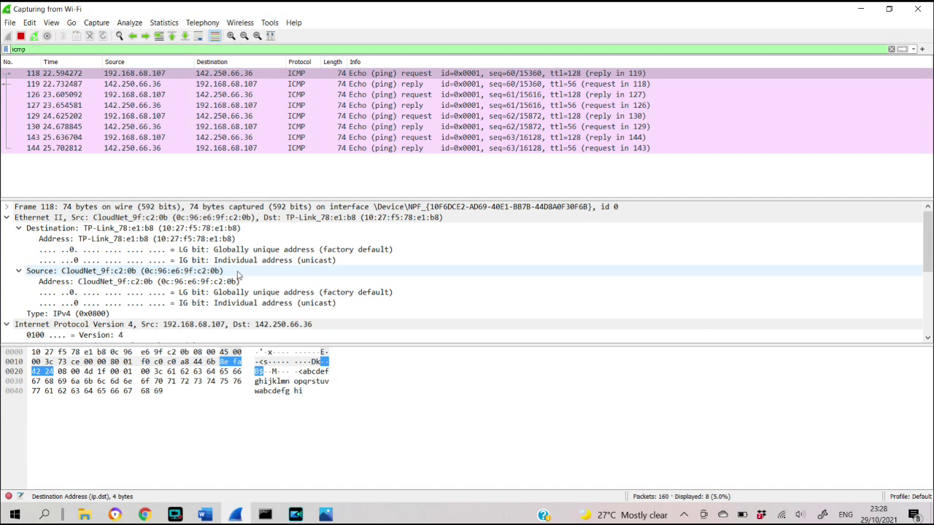
pyautogui.click(232, 230)
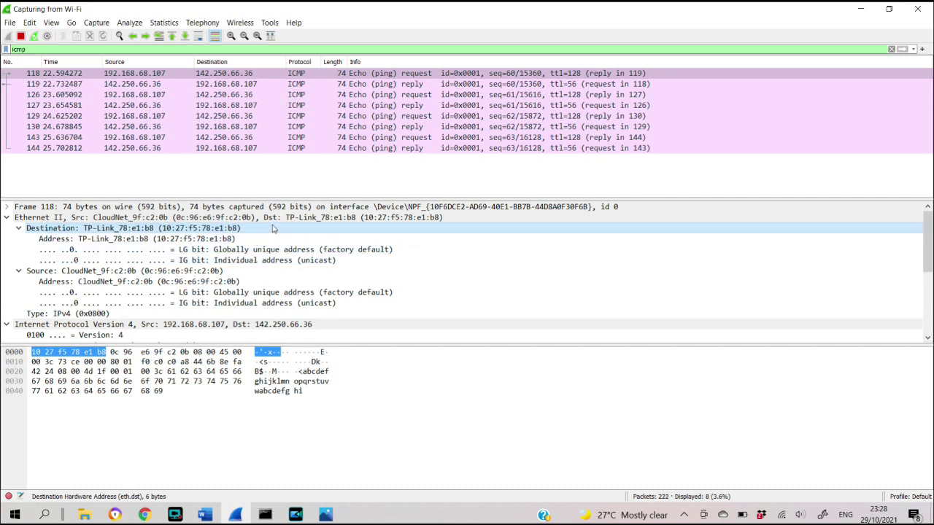
pyautogui.click(240, 275)
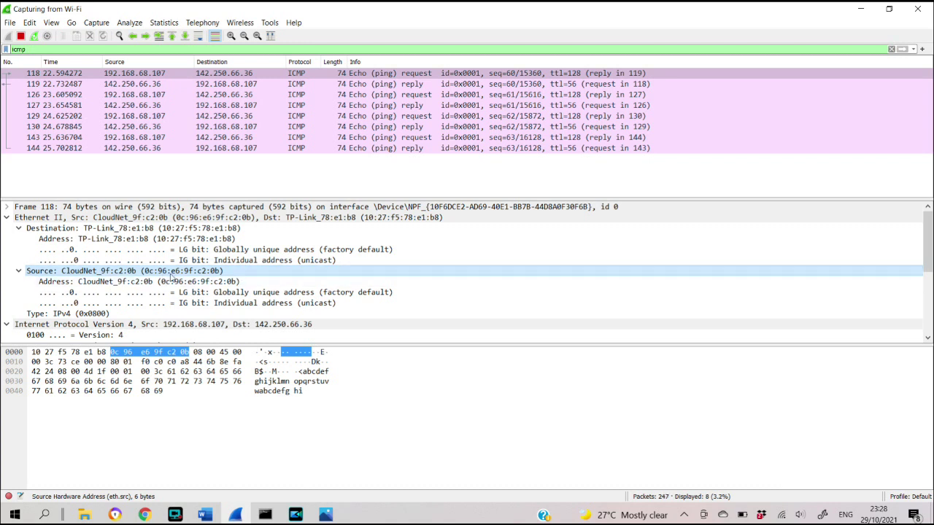
# - Inspect the source and destination IP addresses in the IPv4 details of the Google echo request
pyautogui.scroll(-3, 193, 272)
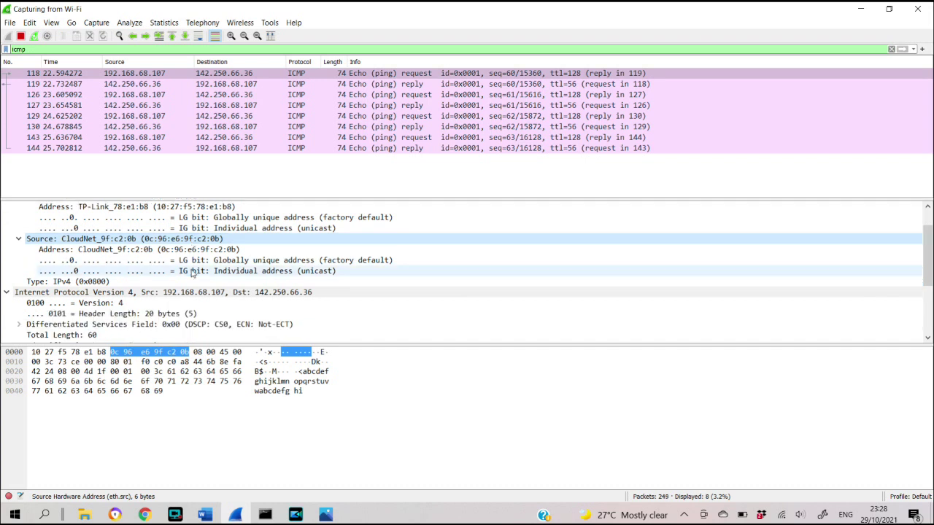
pyautogui.scroll(-2, 193, 273)
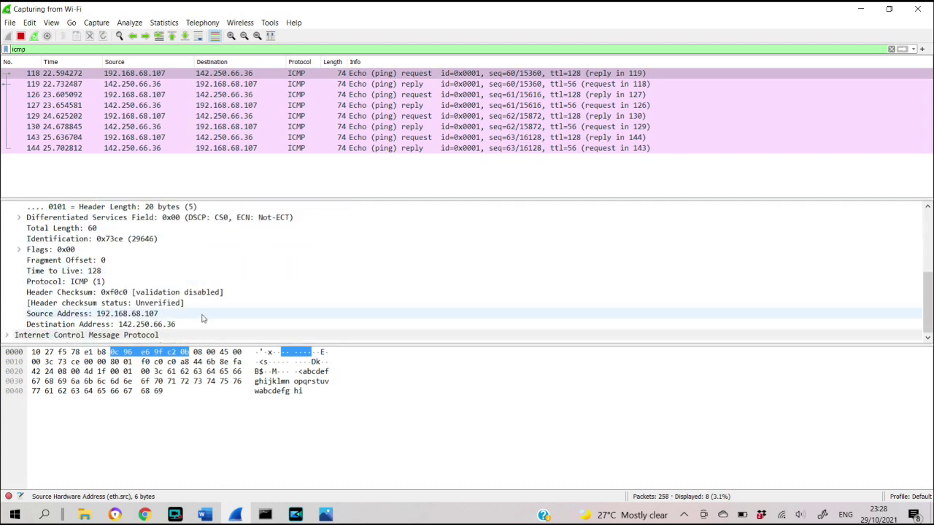
pyautogui.click(201, 318)
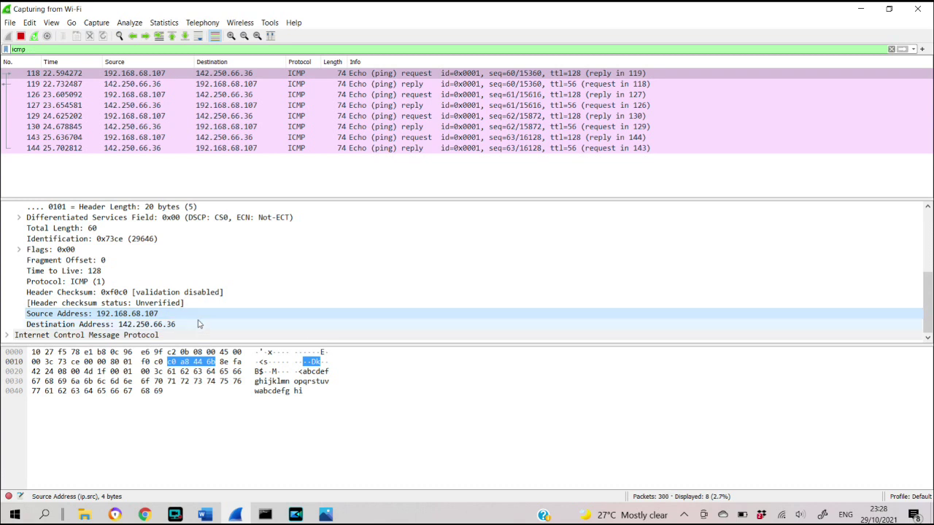
pyautogui.click(198, 324)
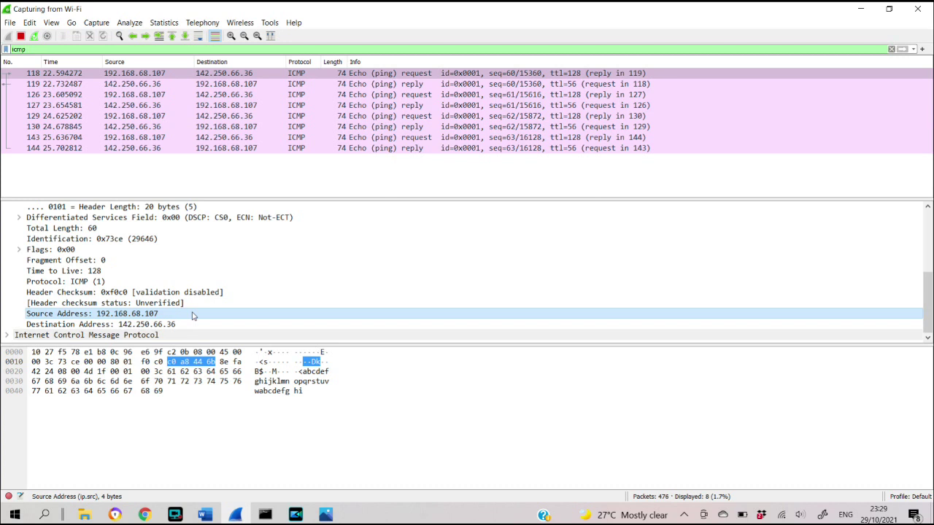
# - Recheck the Google frame's source and destination MAC addresses and read the reflection question in the Word lab document
pyautogui.scroll(4, 193, 315)
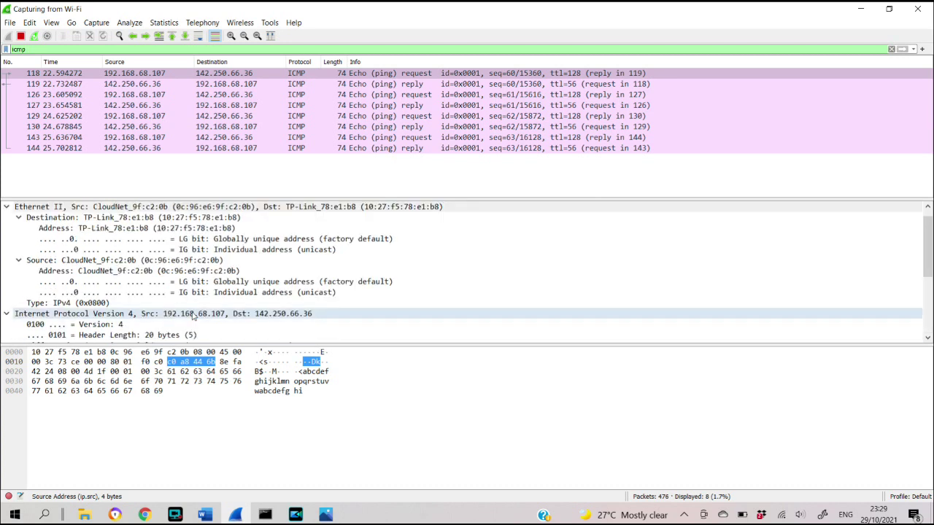
pyautogui.click(195, 261)
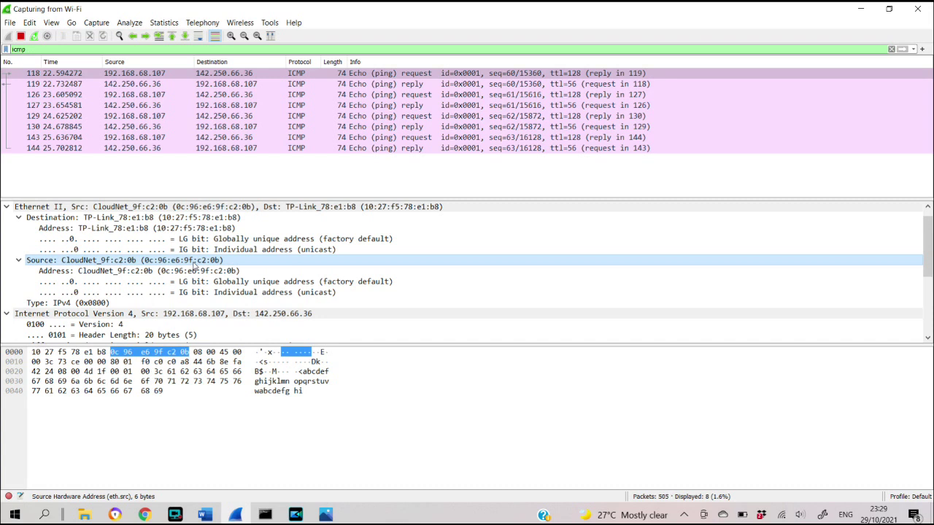
pyautogui.click(193, 228)
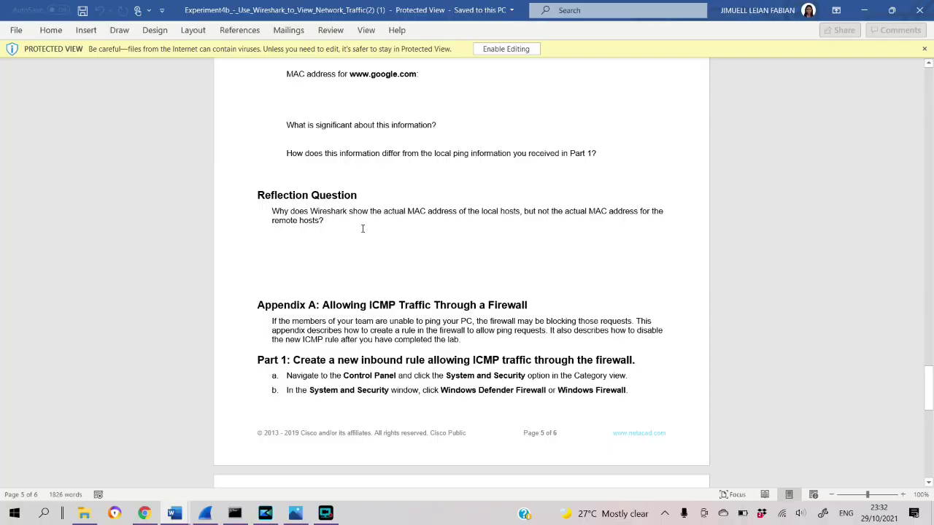
pyautogui.scroll(2, 362, 228)
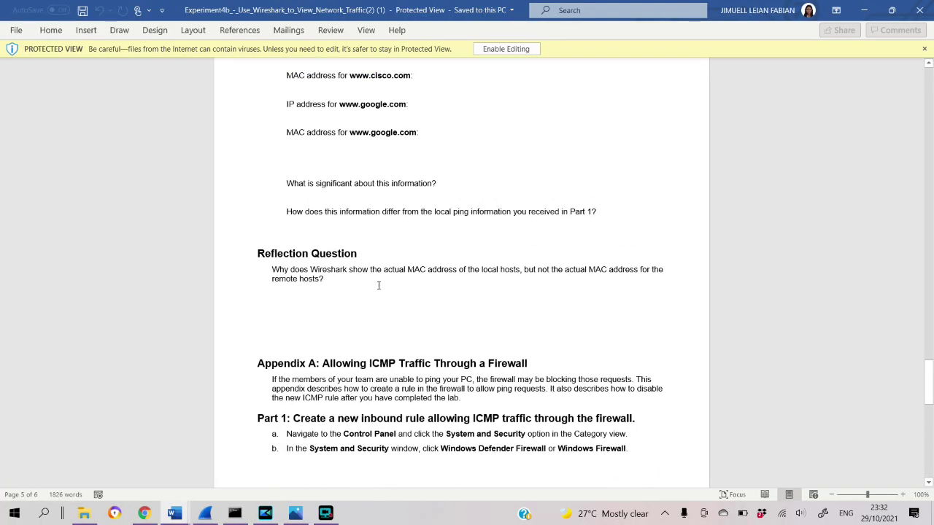
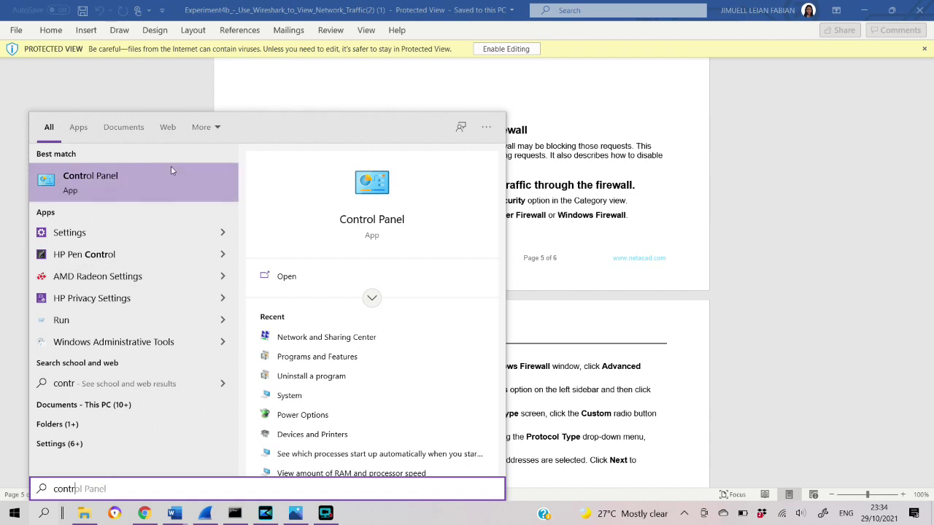
# - Open Control Panel and arrange its window side by side with the Word lab document, narrowing it to fit
pyautogui.click(170, 189)
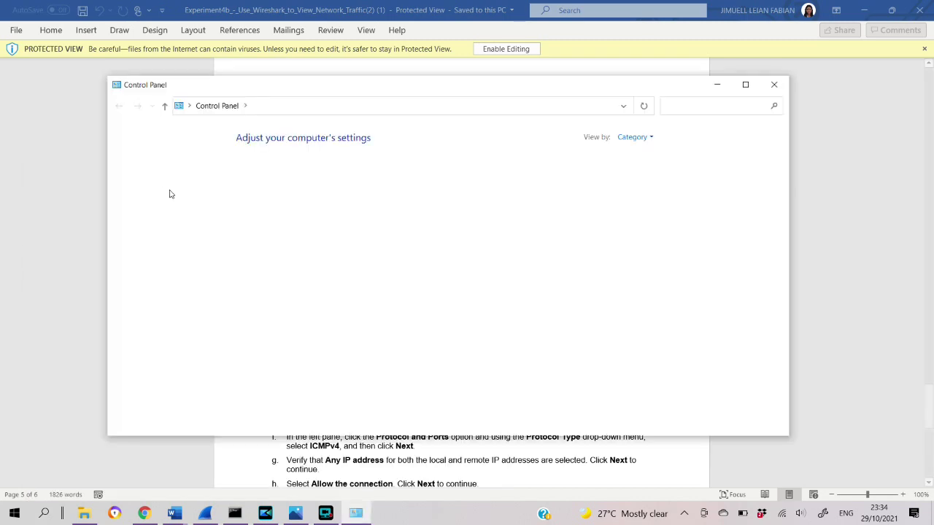
pyautogui.click(717, 84)
pyautogui.click(888, 12)
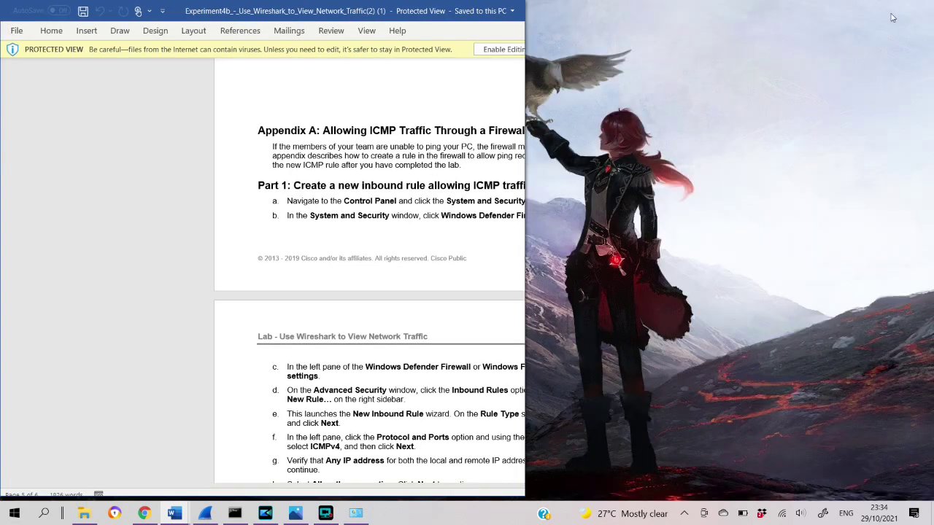
pyautogui.click(355, 513)
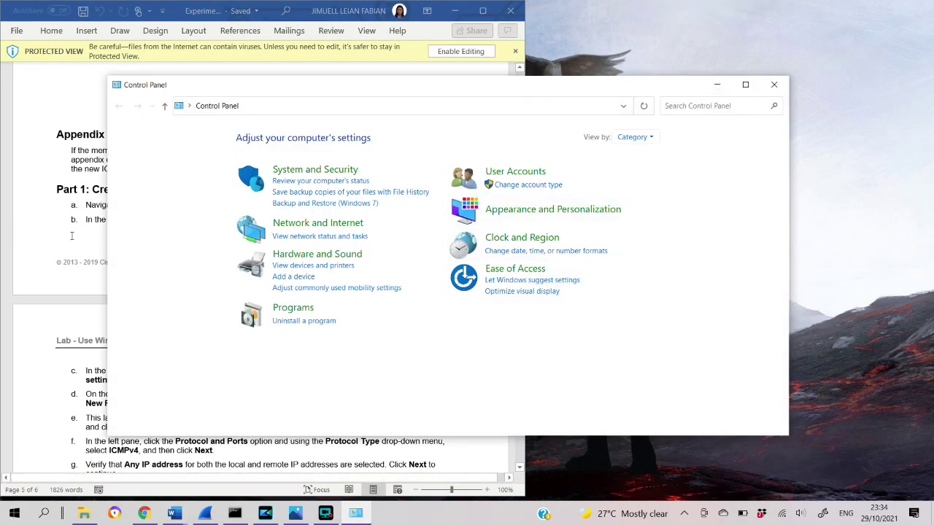
pyautogui.moveTo(108, 263); pyautogui.dragTo(427, 280)
pyautogui.moveTo(605, 85); pyautogui.dragTo(709, 27)
# - Open the advanced settings of Windows Defender Firewall from Control Panel's System and Security category
pyautogui.click(664, 109)
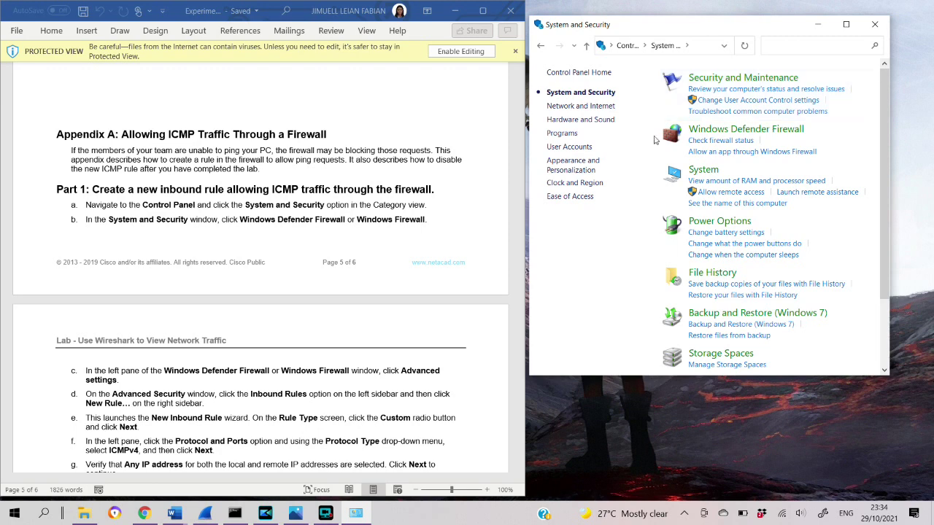
pyautogui.click(738, 133)
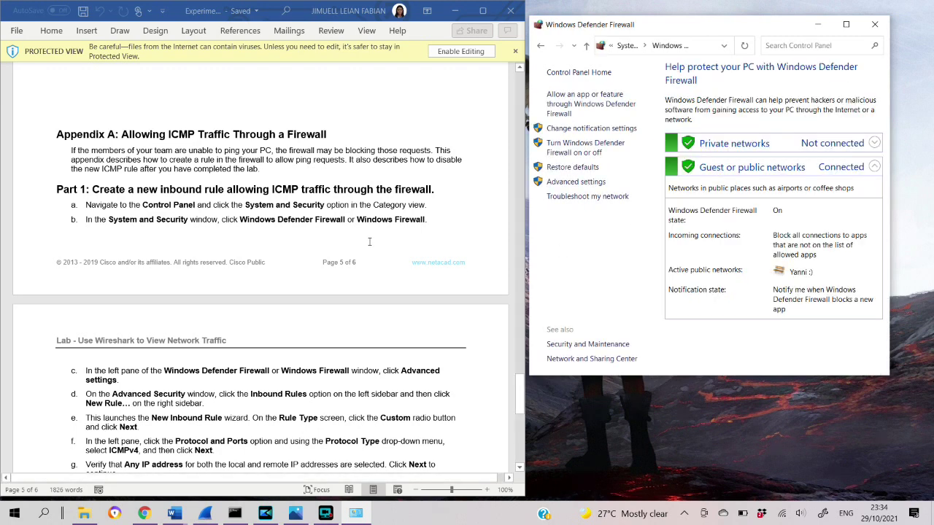
pyautogui.scroll(-3, 369, 241)
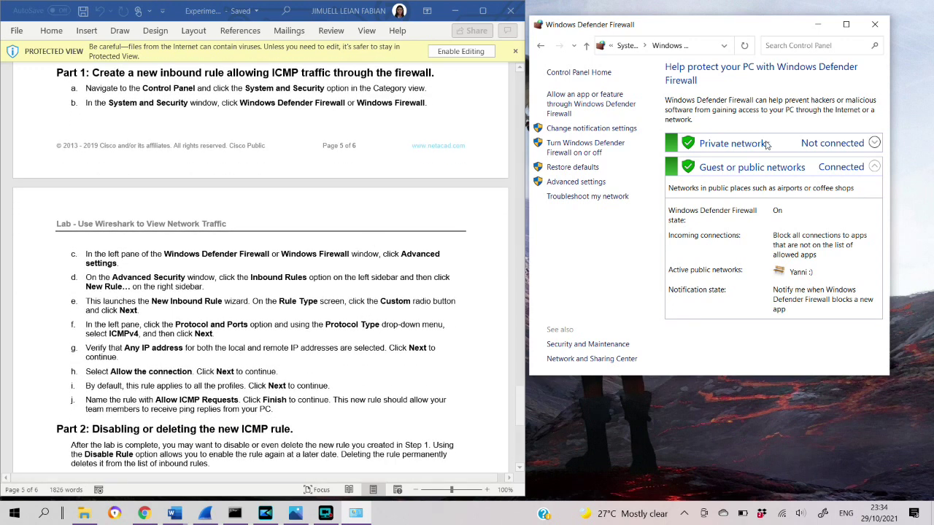
pyautogui.click(600, 187)
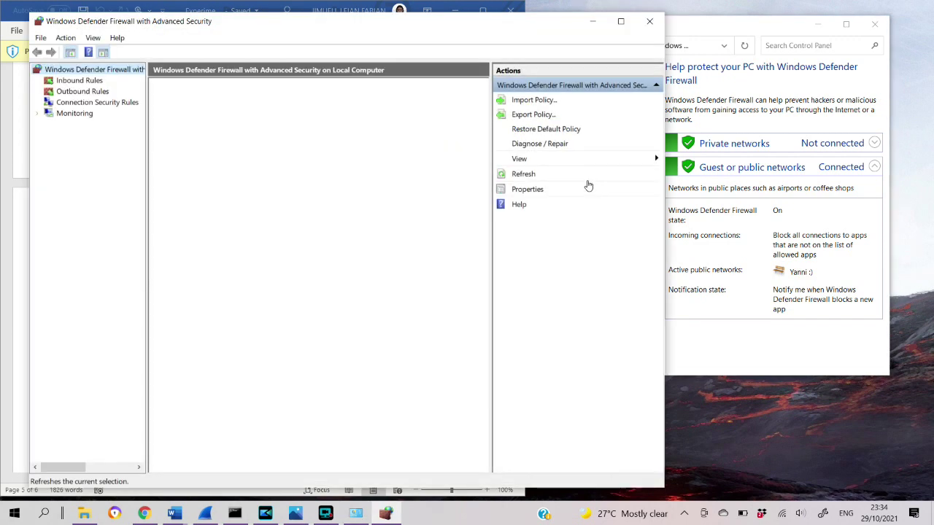
pyautogui.moveTo(385, 31); pyautogui.dragTo(739, 4)
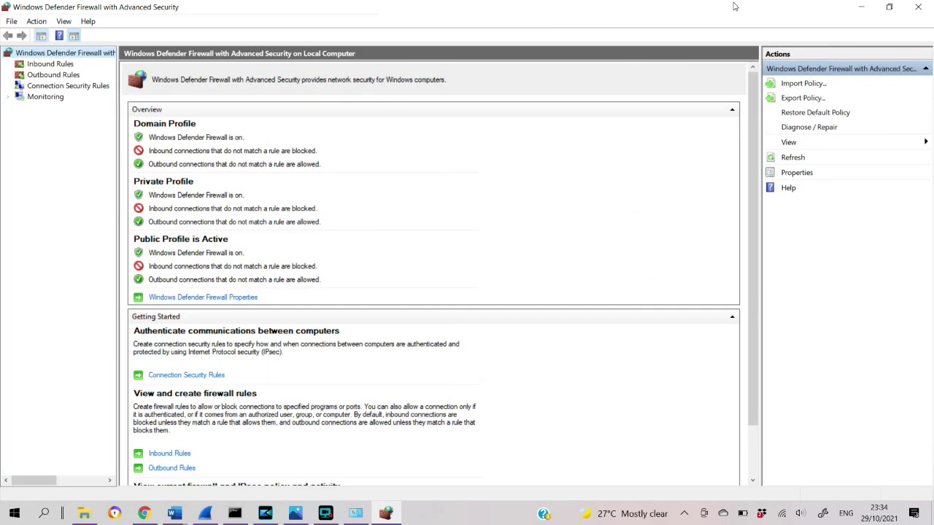
pyautogui.click(883, 6)
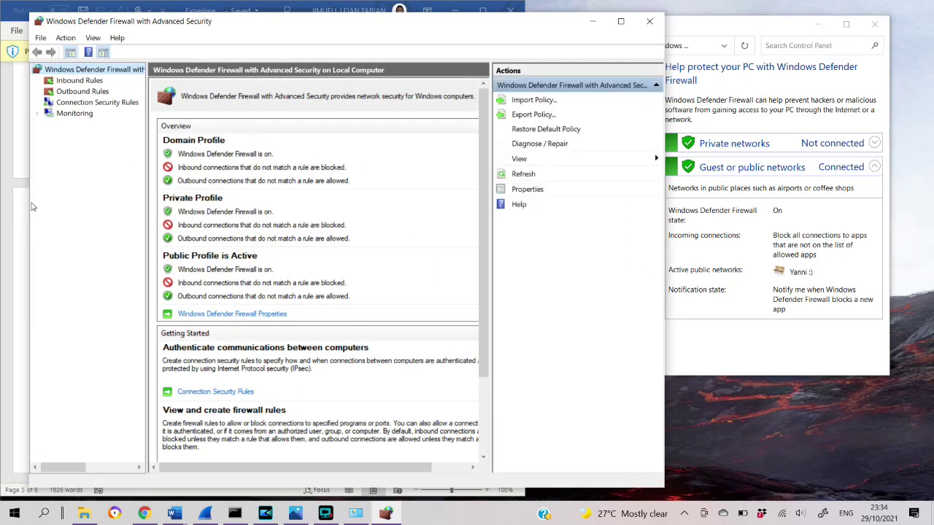
# - Narrow the firewall window, place it beside the Word lab document, and show the Inbound Rules list
pyautogui.moveTo(29, 214); pyautogui.dragTo(179, 230)
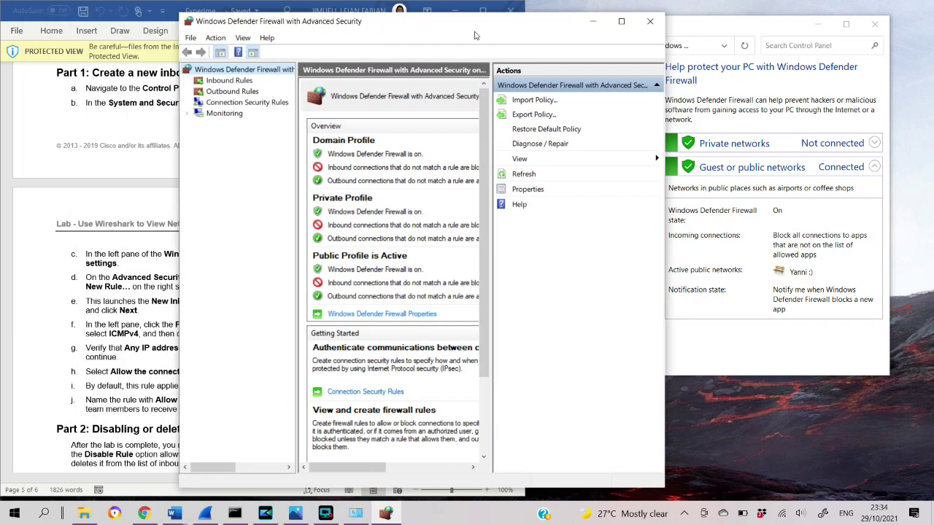
pyautogui.moveTo(458, 31); pyautogui.dragTo(707, 33)
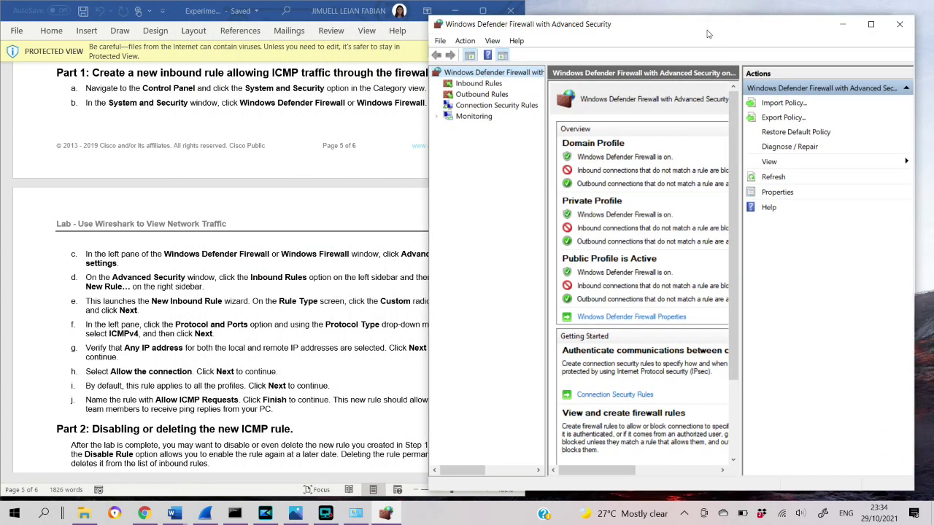
pyautogui.click(478, 84)
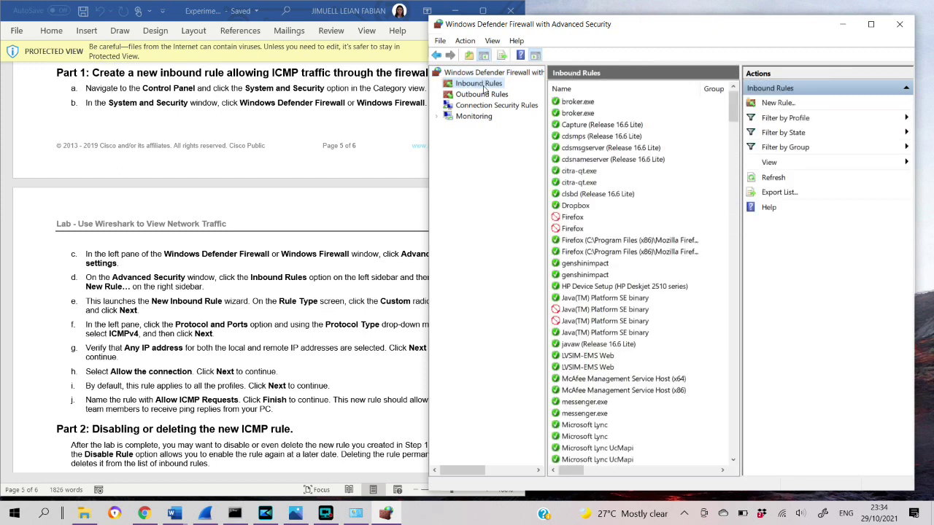
# - Start a new inbound rule of the Custom type, keeping its wizard clear of the lab instructions
pyautogui.click(802, 106)
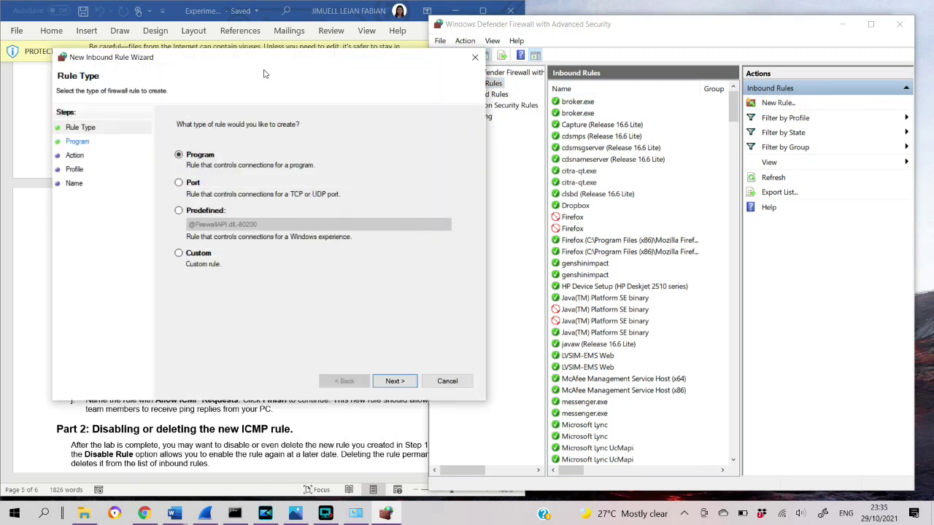
pyautogui.moveTo(326, 62); pyautogui.dragTo(680, 73)
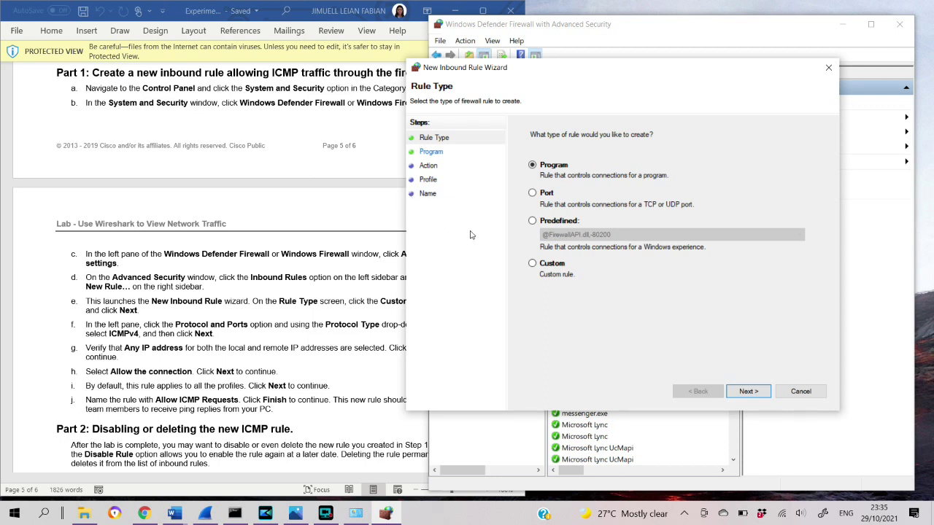
pyautogui.click(532, 263)
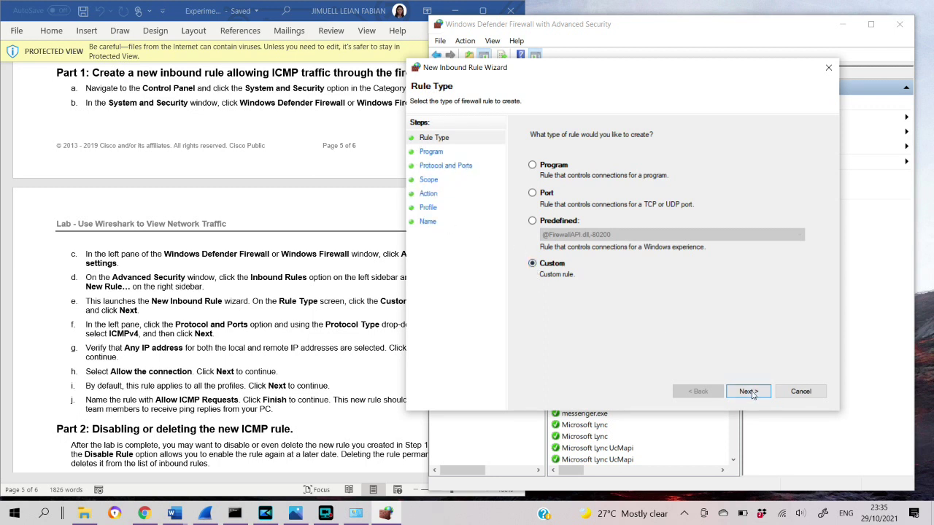
pyautogui.click(750, 392)
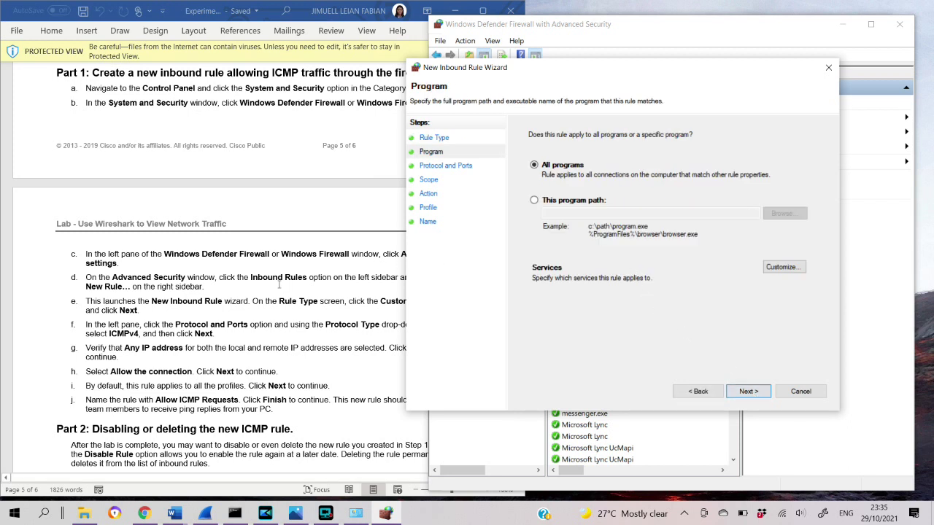
# - Set the new rule's protocol type to ICMPv4 and proceed to its scope settings
pyautogui.scroll(-1, 278, 285)
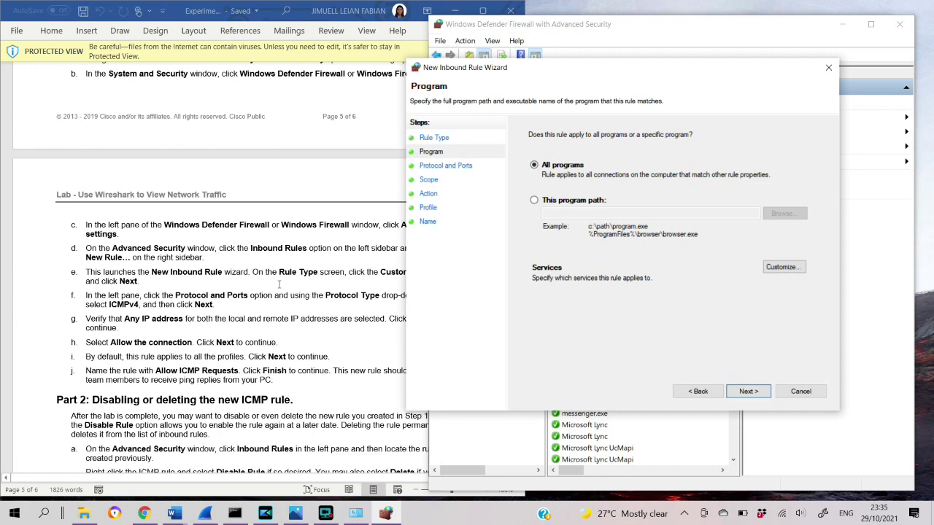
pyautogui.click(438, 166)
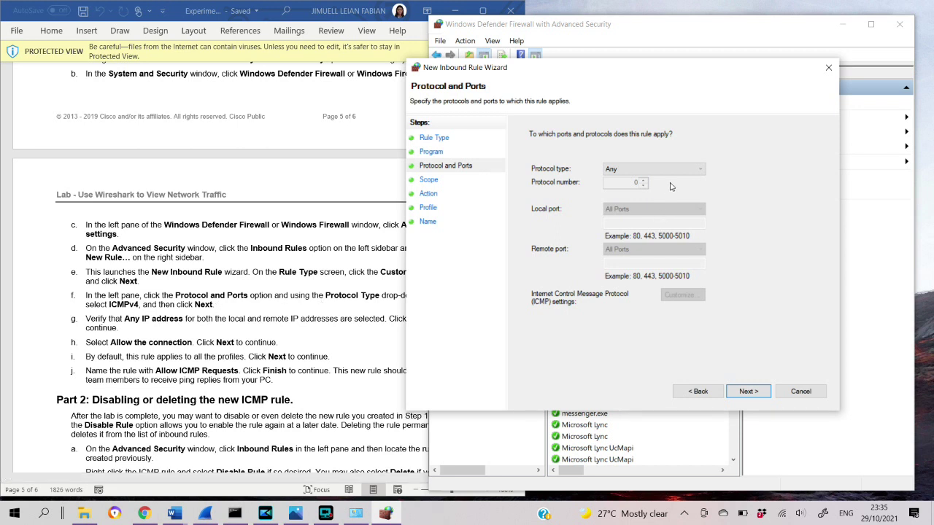
pyautogui.click(665, 170)
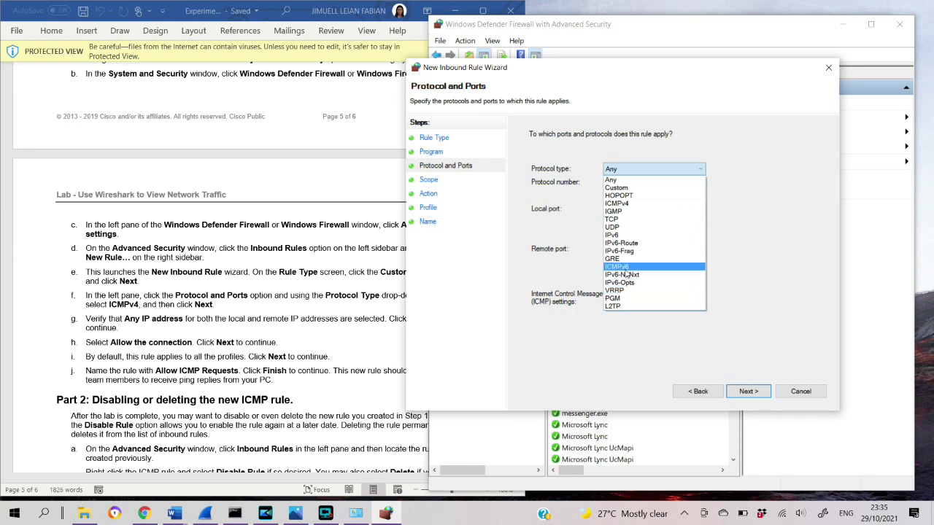
pyautogui.click(631, 203)
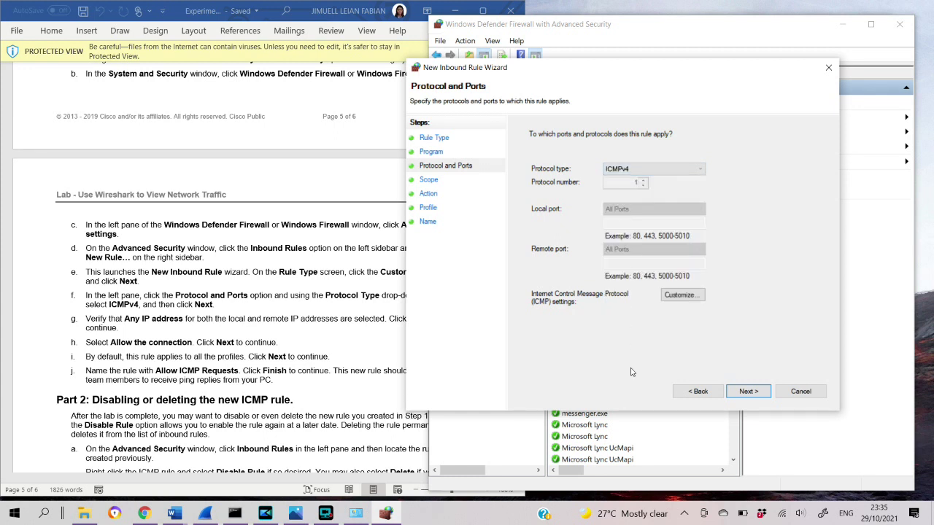
pyautogui.click(746, 392)
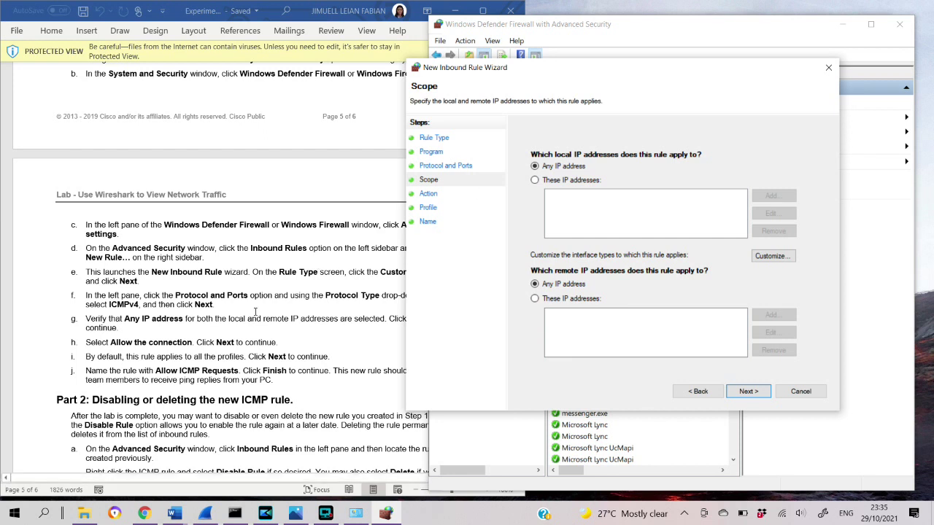
# - Accept any local and remote IP address, Allow the connection, and the Domain, Private and Public profiles for the rule
pyautogui.scroll(-1, 302, 326)
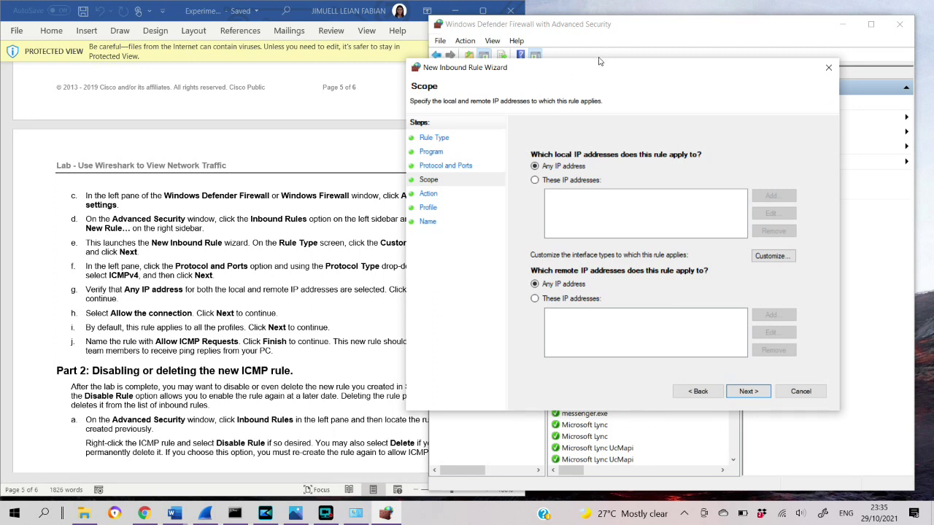
pyautogui.moveTo(598, 62)
pyautogui.mouseDown()
pyautogui.moveTo(701, 66)
pyautogui.moveTo(594, 59)
pyautogui.mouseUp()
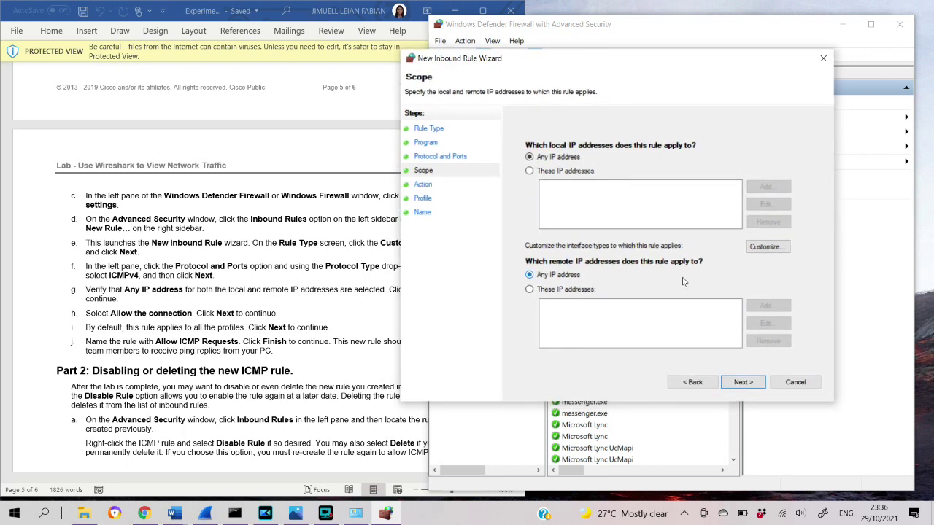
pyautogui.click(752, 387)
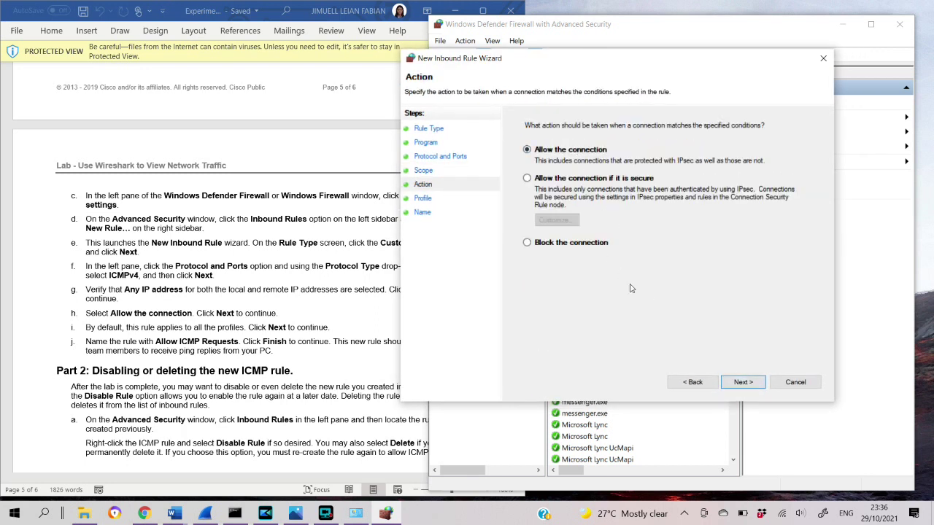
pyautogui.click(738, 385)
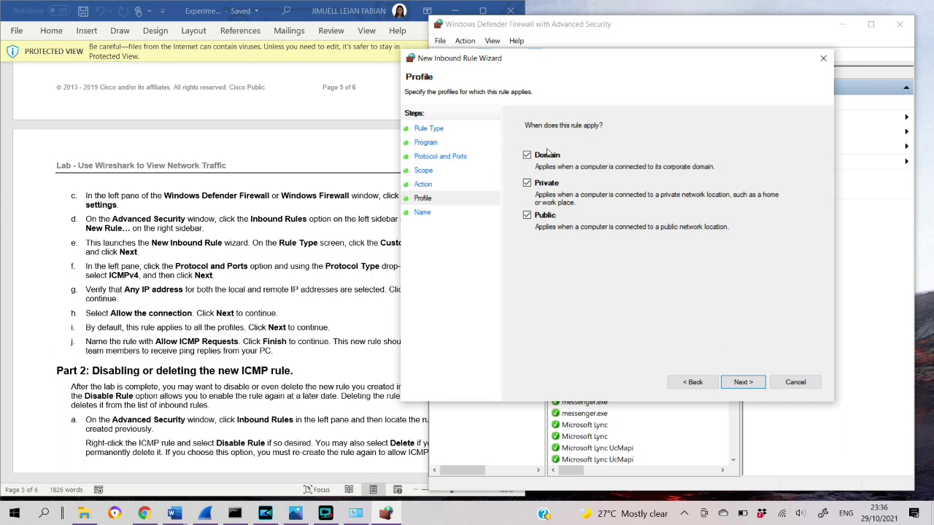
pyautogui.click(741, 384)
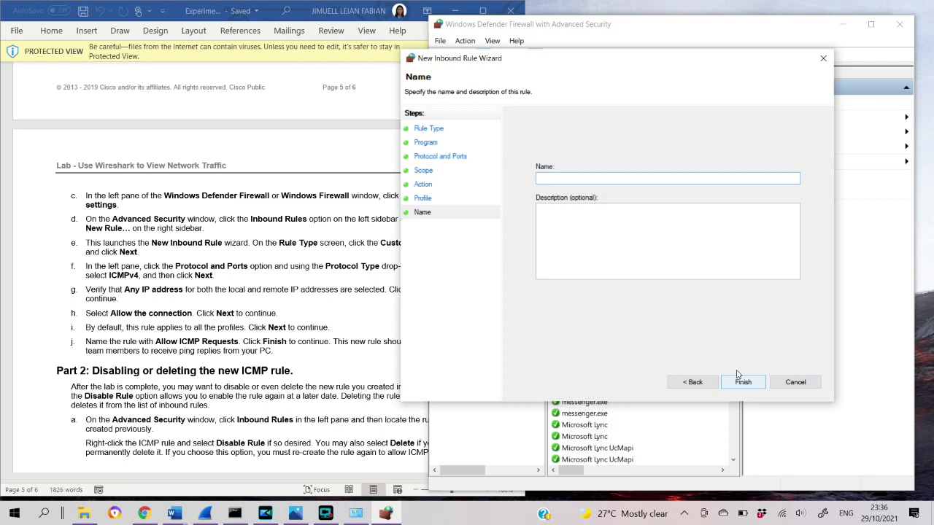
# - Name the rule Allow ICMP Requests and finish creating it
pyautogui.write('A')
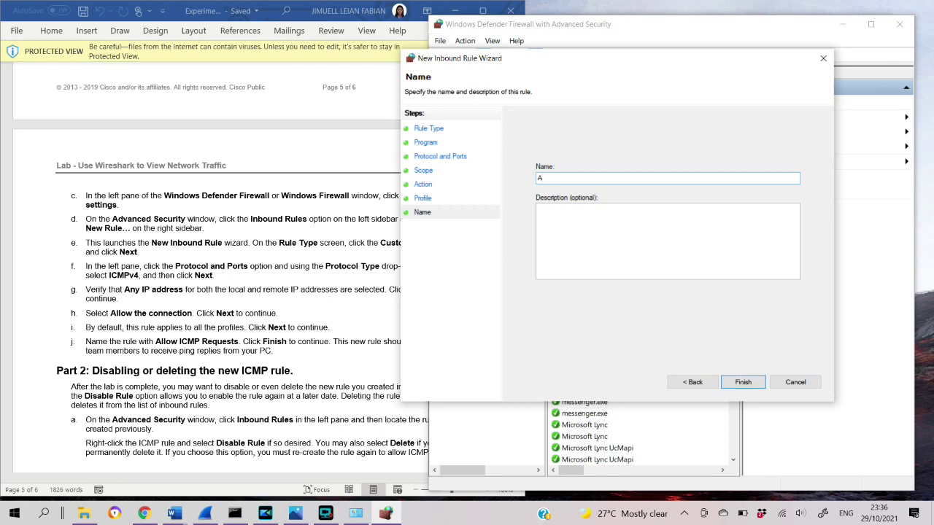
pyautogui.write('llow ICMP Requests')
pyautogui.click(743, 382)
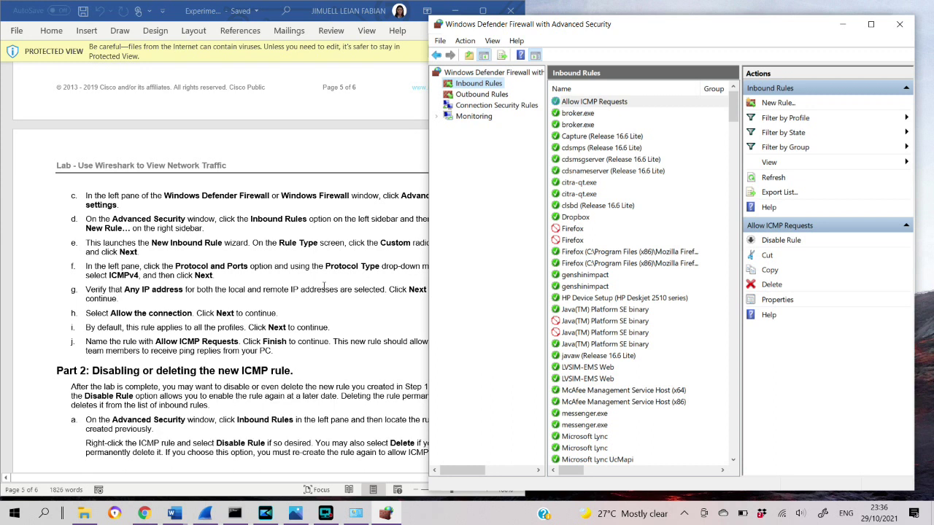
# - Move the firewall window clear of the Part 2 lab instructions and disable the Allow ICMP Requests inbound rule
pyautogui.scroll(-2, 325, 286)
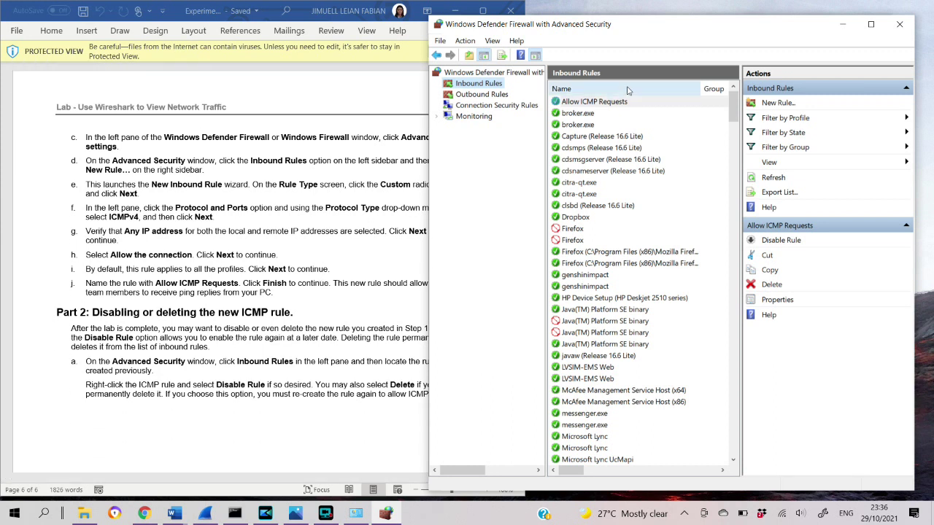
pyautogui.moveTo(624, 32); pyautogui.dragTo(694, 34)
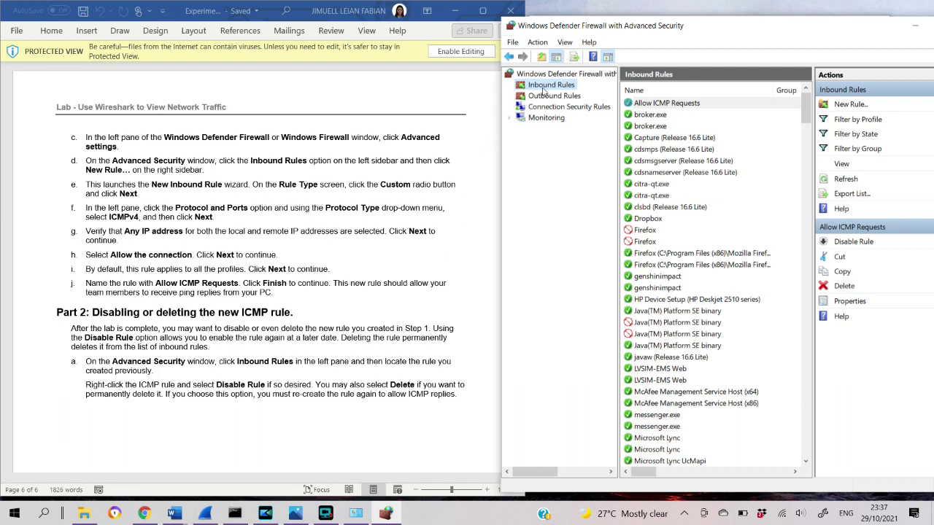
pyautogui.click(672, 107)
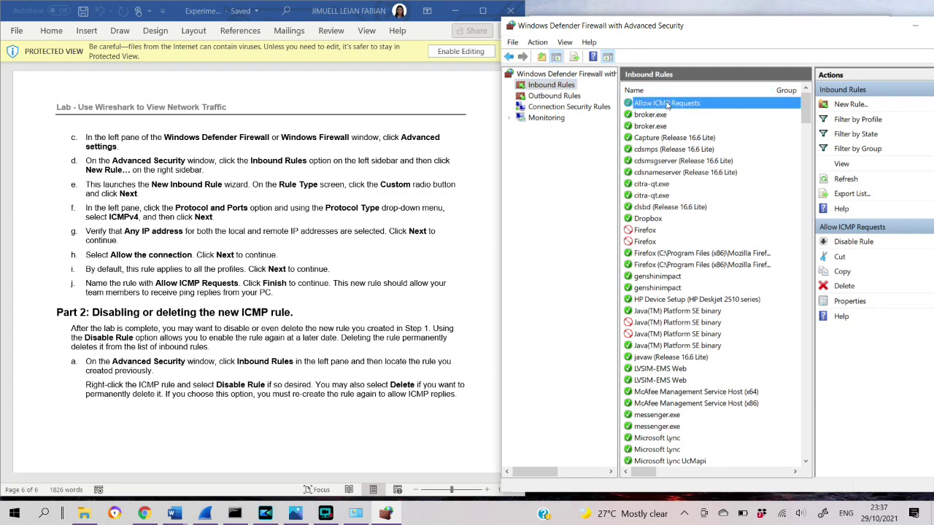
pyautogui.rightClick(666, 106)
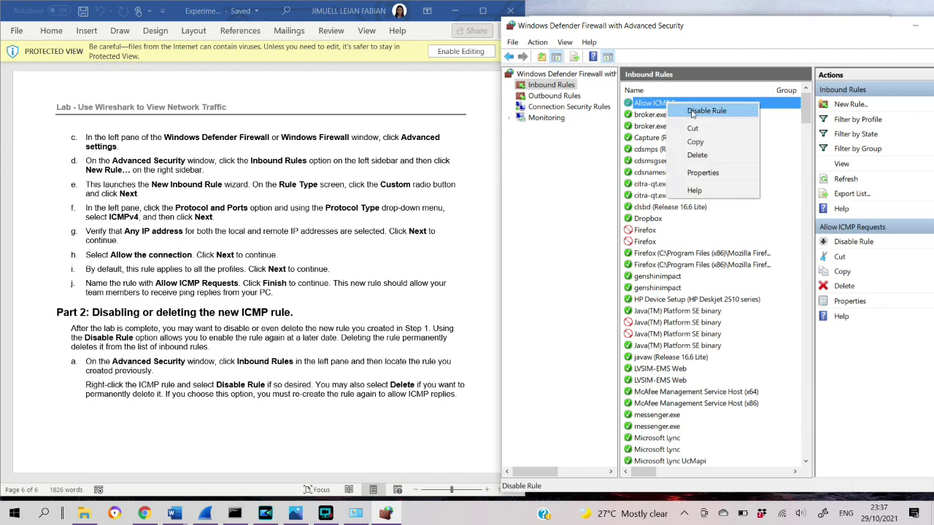
pyautogui.click(692, 112)
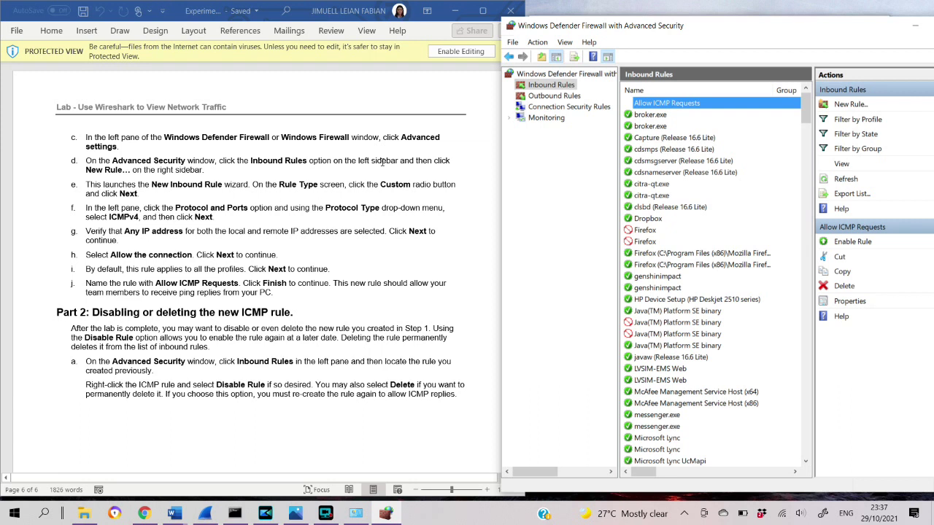
pyautogui.rightClick(727, 103)
pyautogui.click(746, 158)
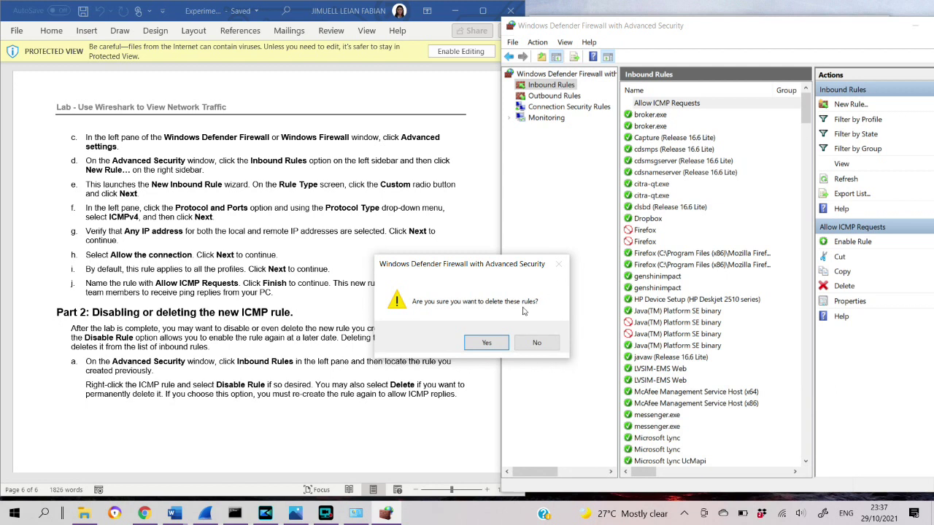
pyautogui.click(545, 346)
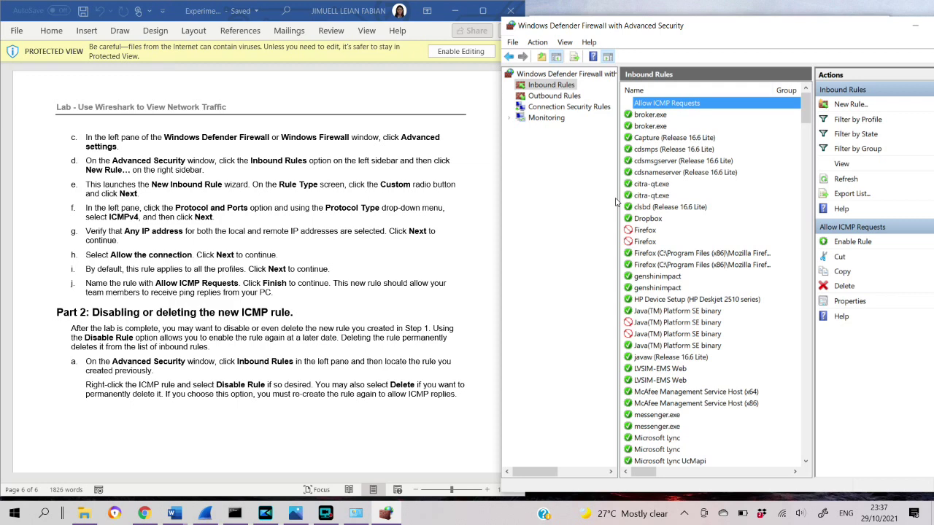
pyautogui.scroll(5, 327, 296)
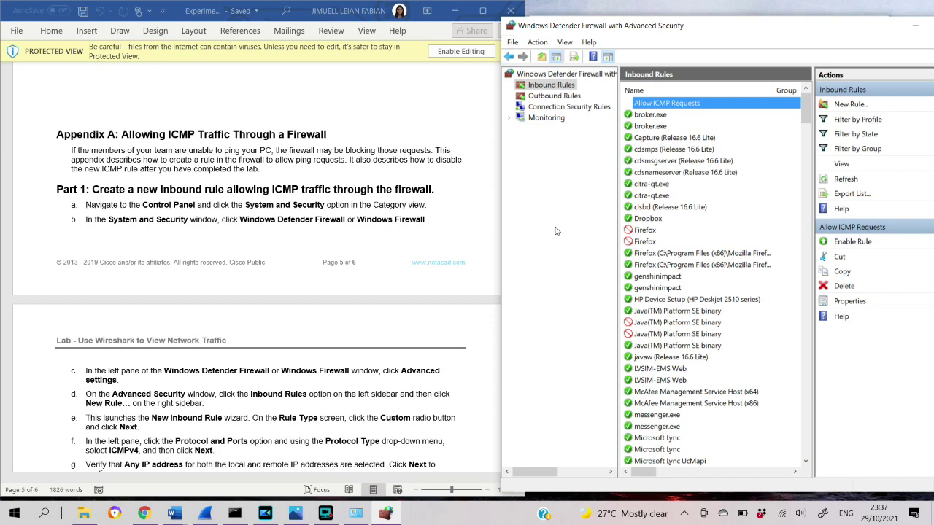
pyautogui.scroll(-3, 385, 355)
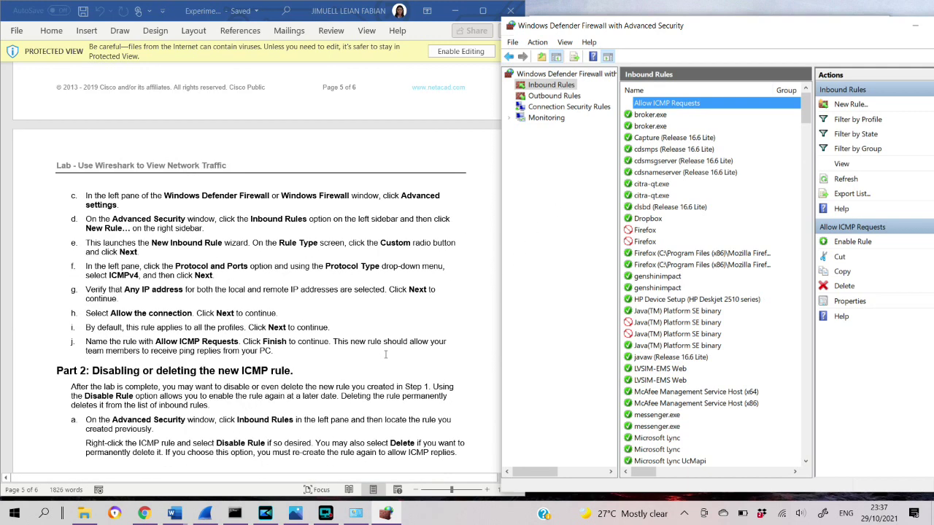
pyautogui.scroll(-1, 390, 332)
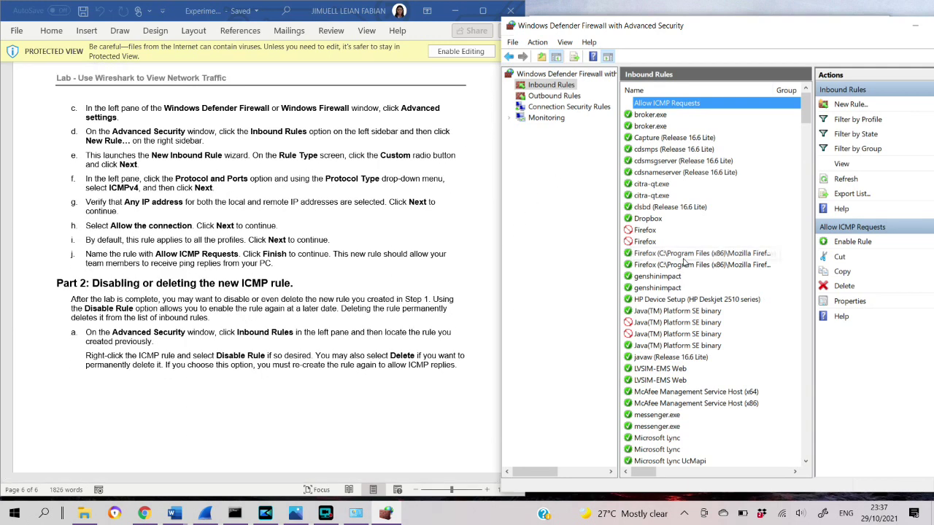